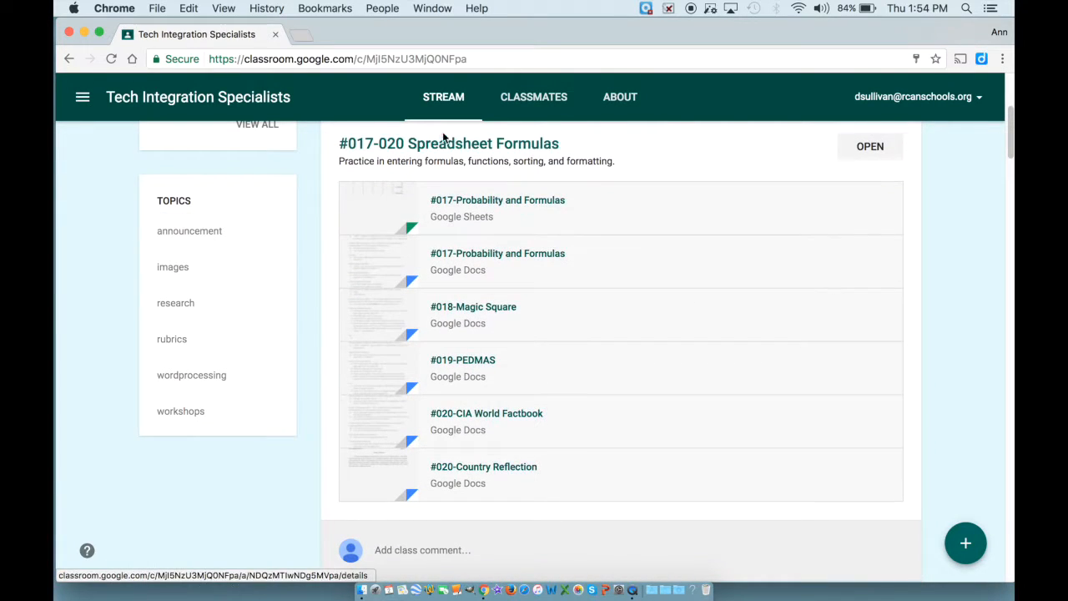
Open the #017-Probability and Formulas document from the #017-020 Spreadsheet Formulas assignment.
click(868, 147)
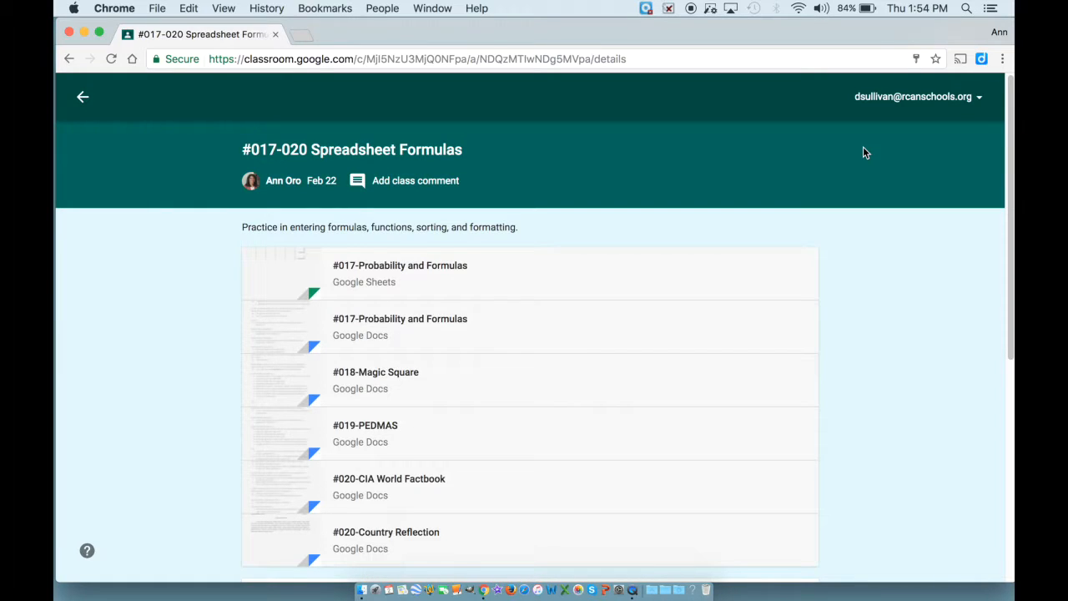
scroll(864, 149, down, 1)
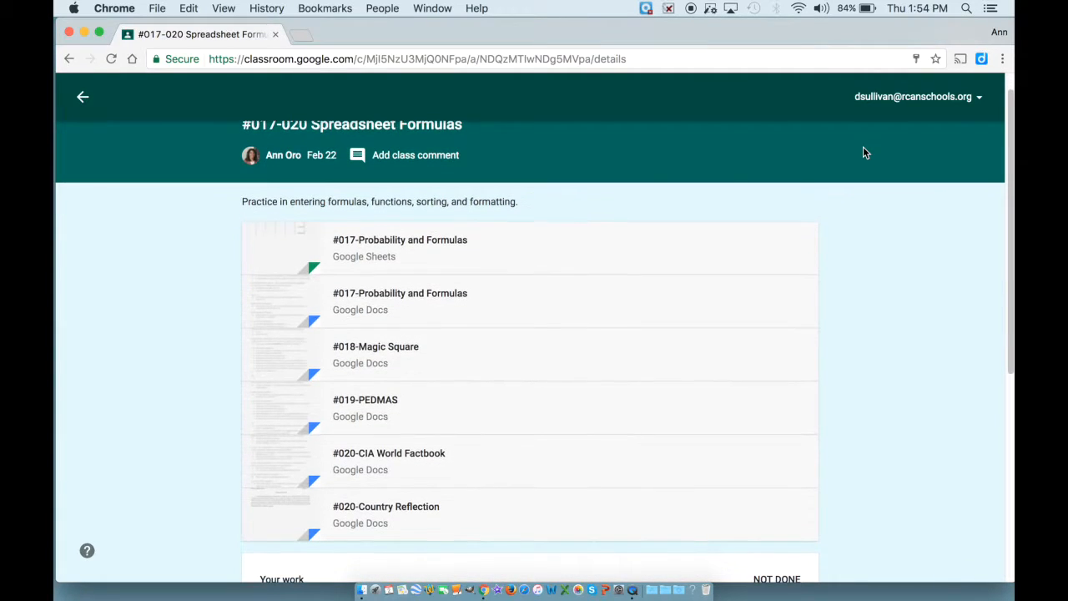
click(443, 297)
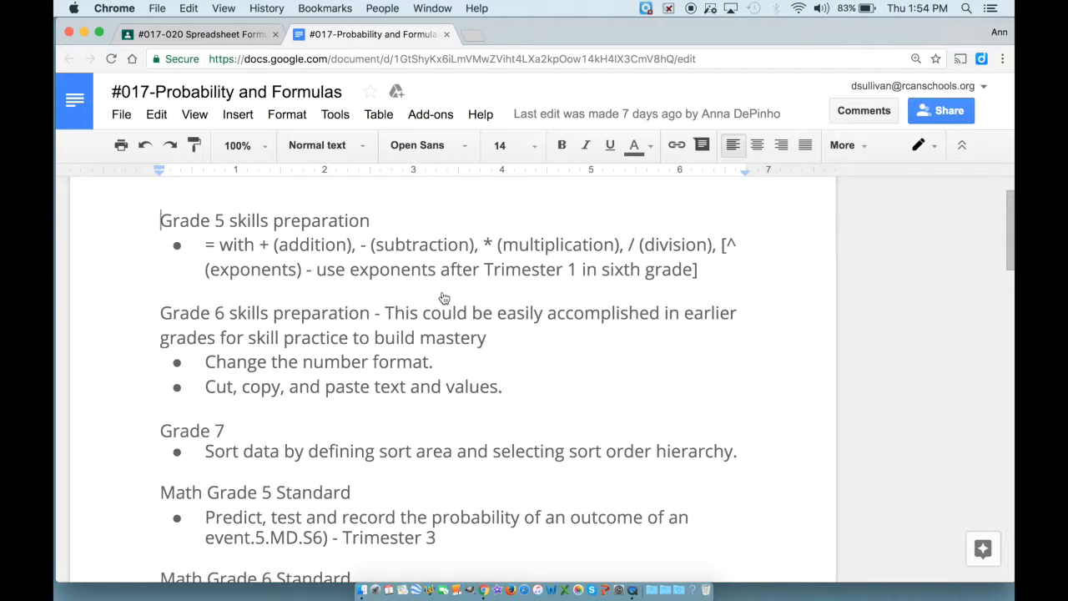
Scroll through the Grade 5–7 skills and math standards sections of the lesson notes.
scroll(444, 298, down, 3)
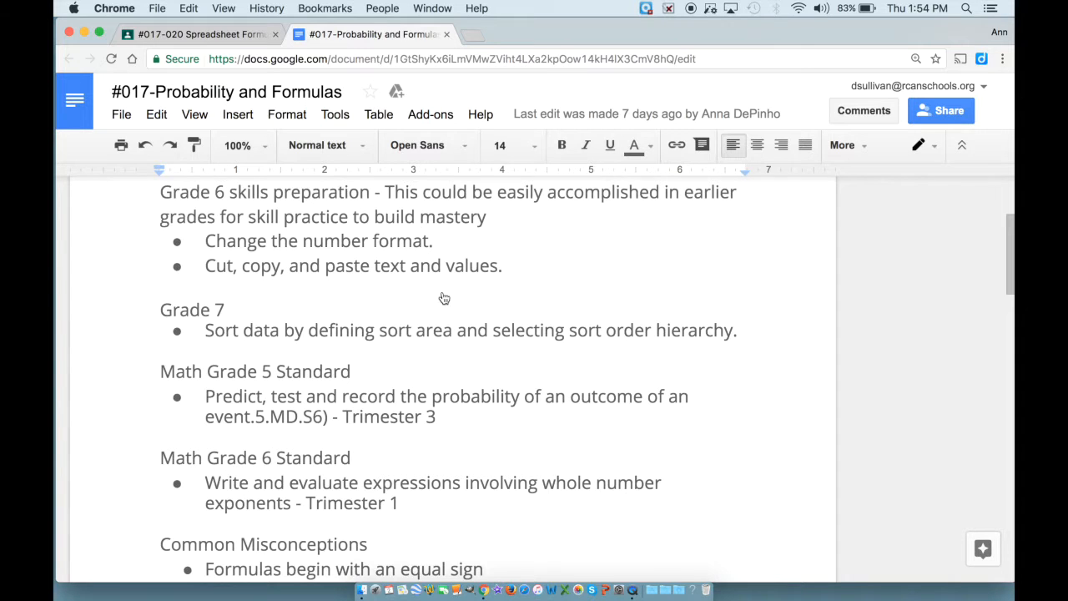
scroll(444, 298, down, 3)
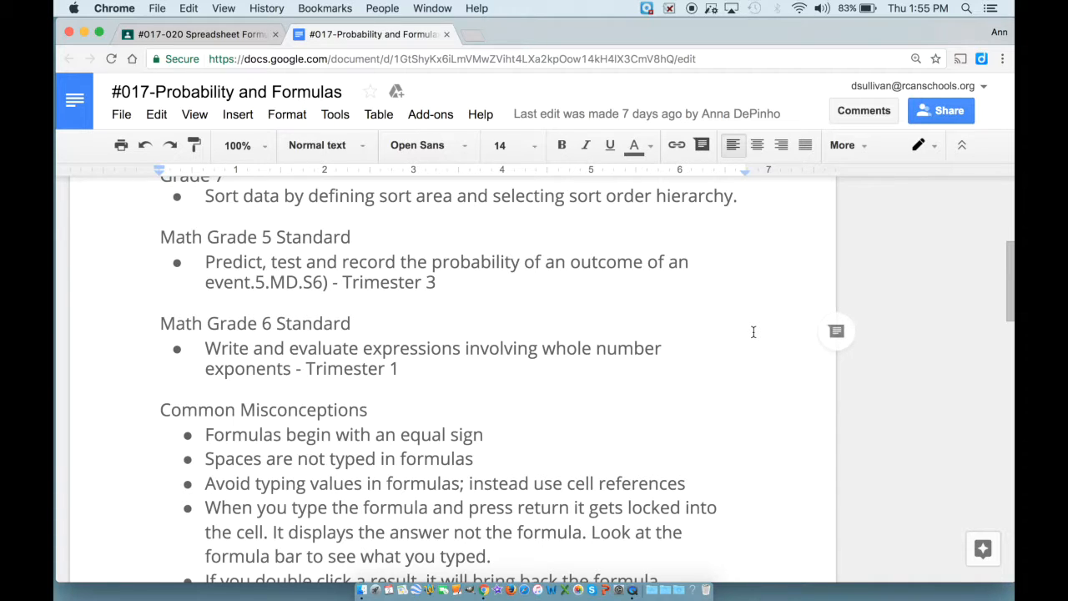
scroll(753, 332, down, 5)
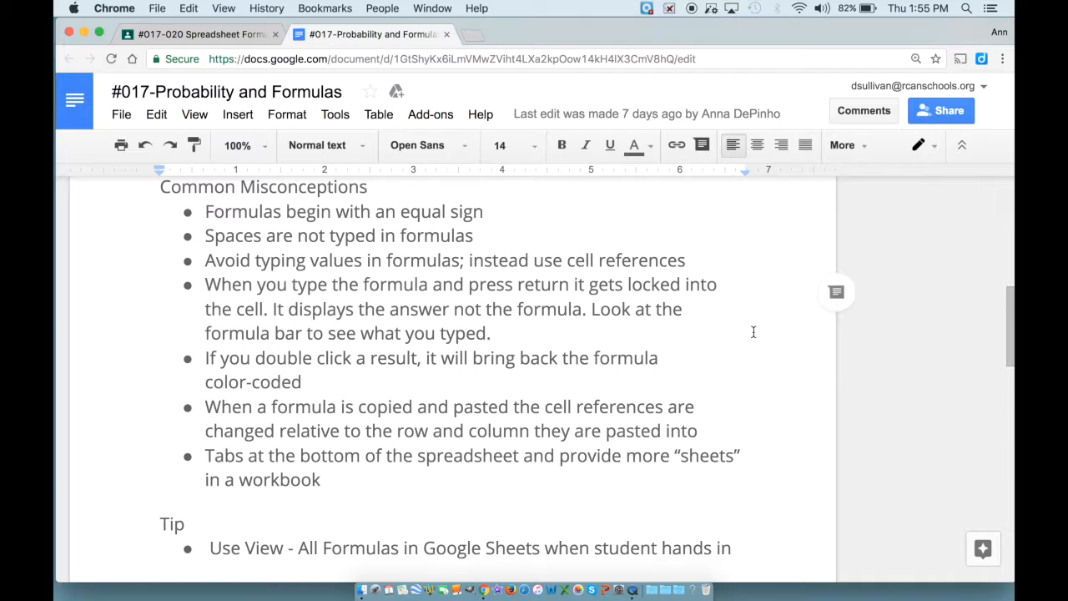
scroll(753, 332, down, 3)
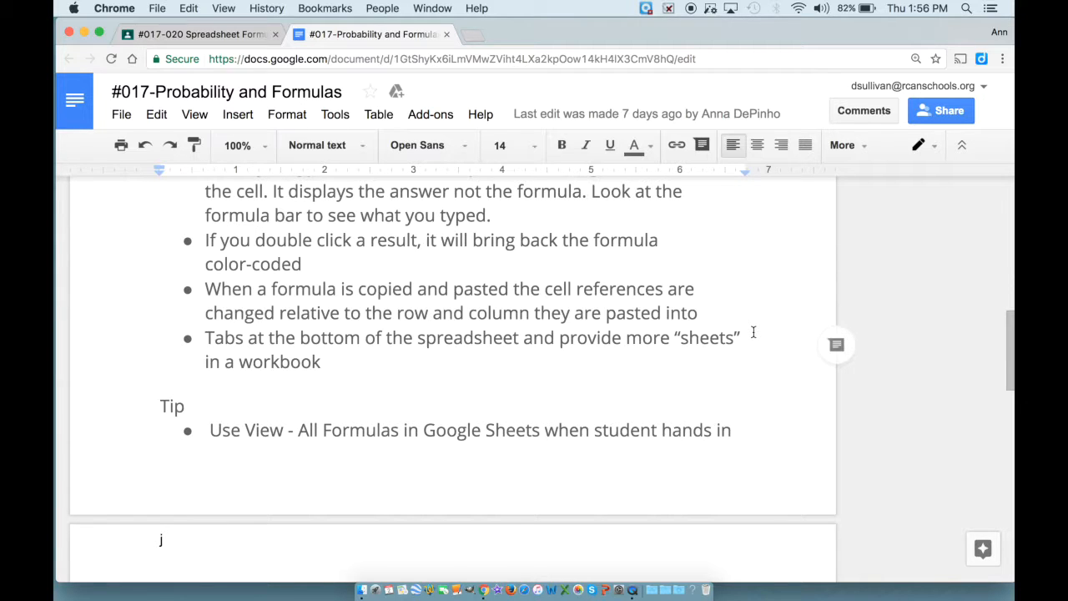
scroll(753, 332, down, 5)
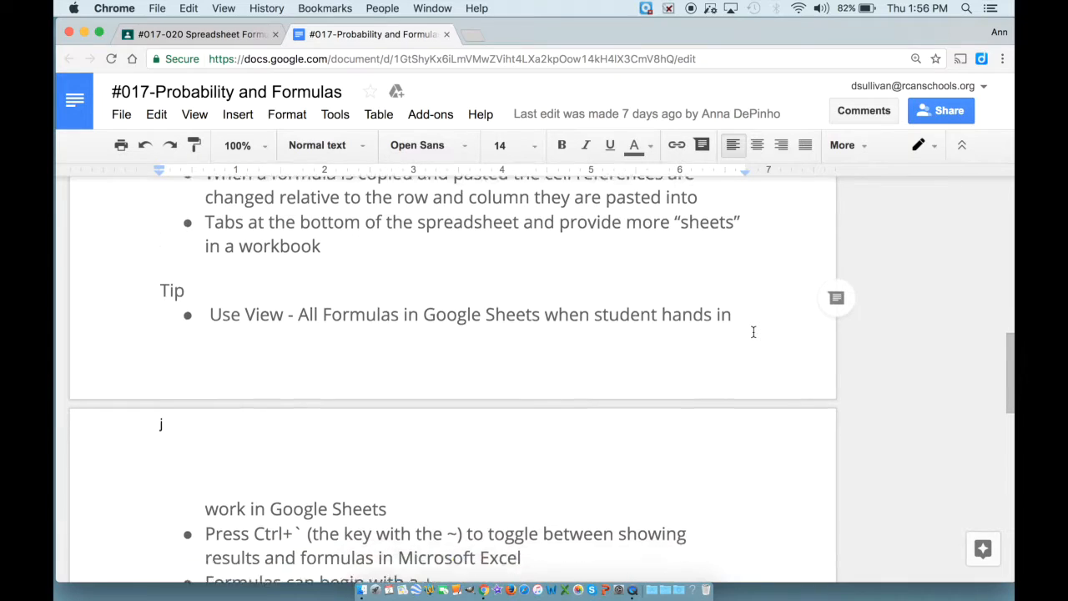
right_click(753, 332)
click(569, 324)
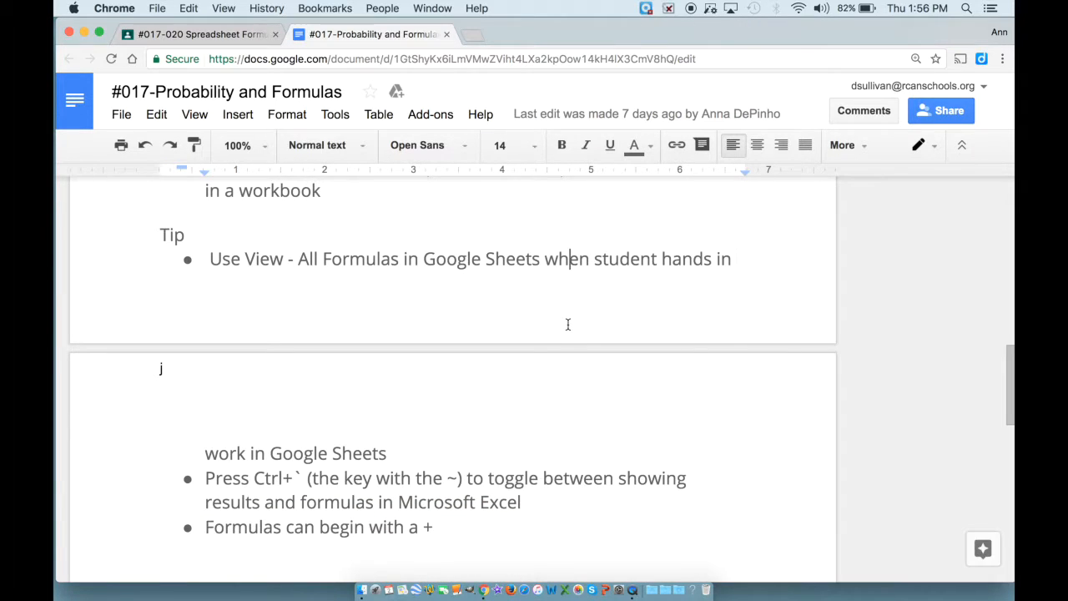
scroll(569, 324, down, 1)
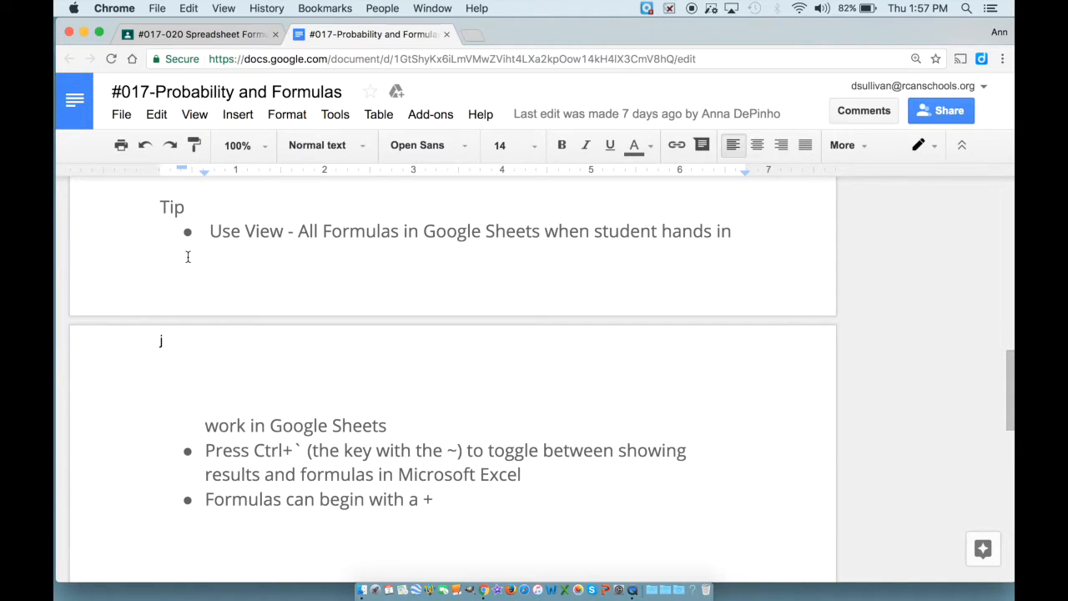
scroll(188, 257, up, 5)
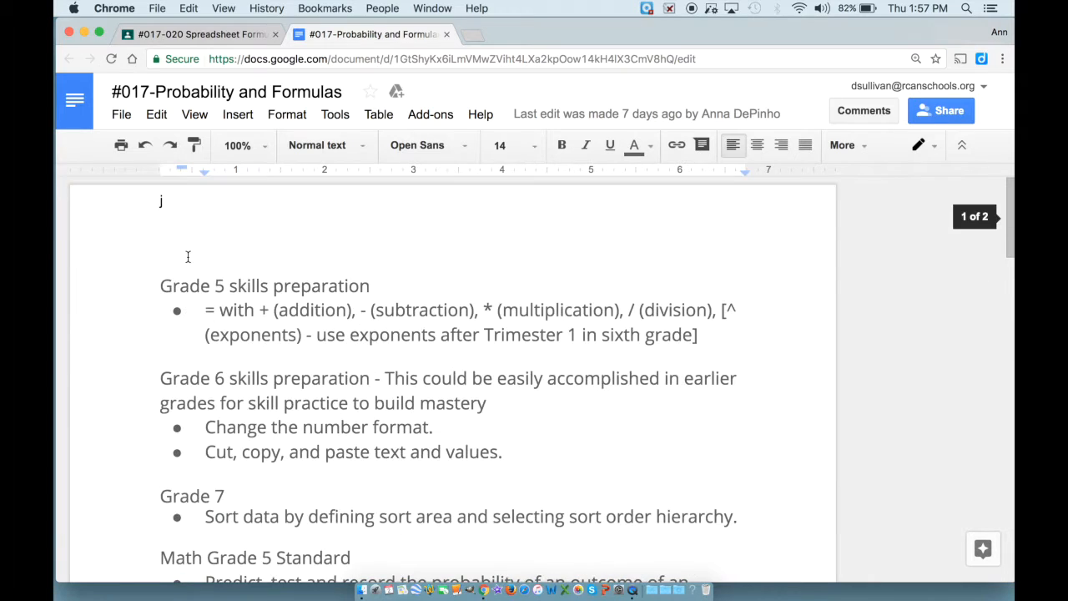
Close the lesson notes and switch to the Group 7 sheet of the workbook.
click(446, 35)
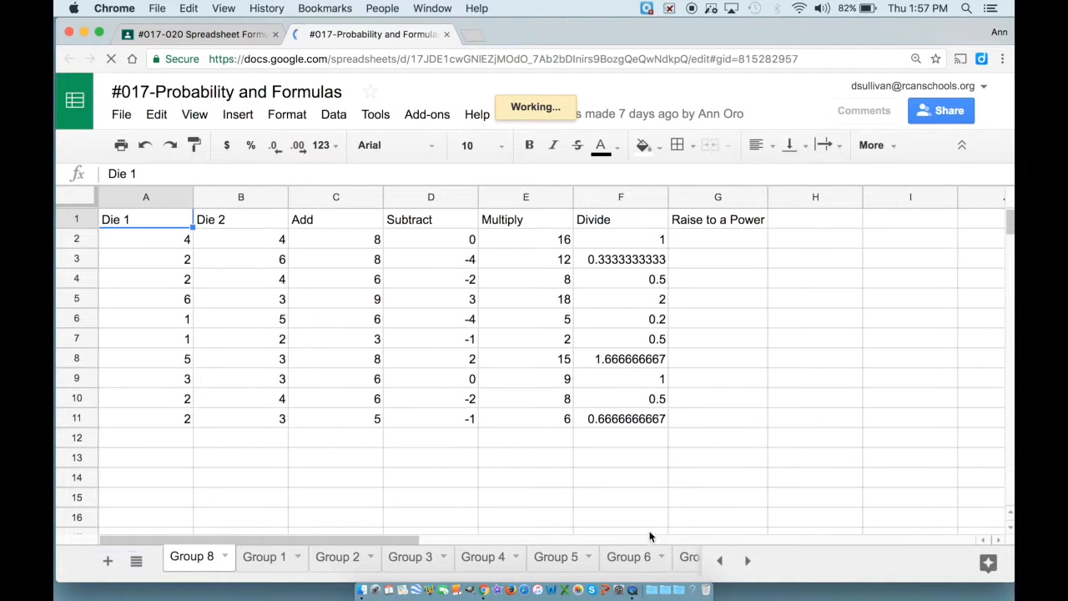
click(748, 560)
click(748, 561)
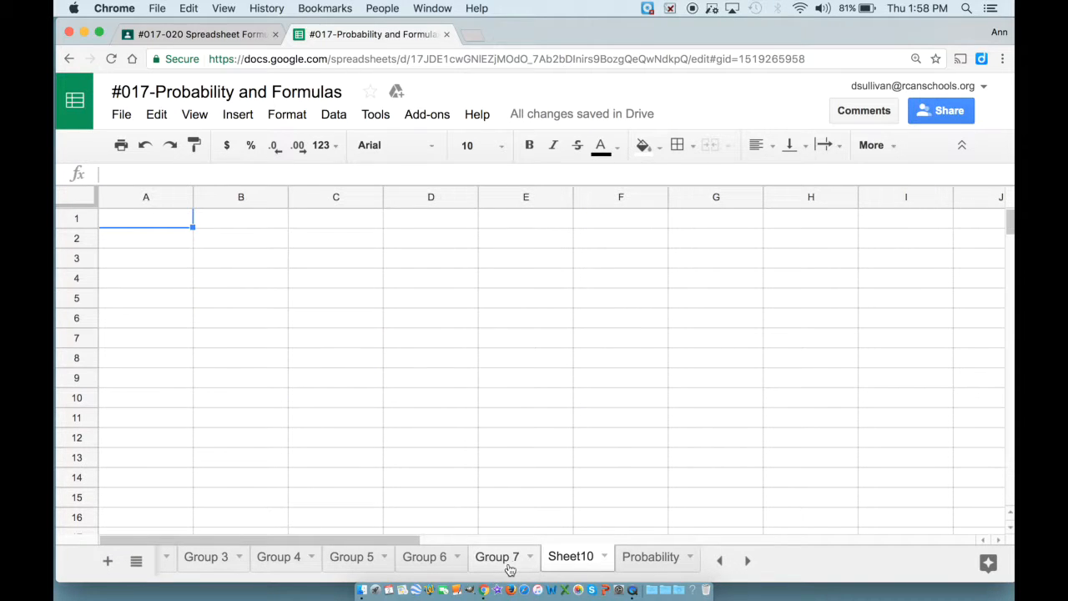
click(510, 569)
Copy the Die 1 through Divide headers from Group 7 into Sheet10.
drag(172, 220, 659, 220)
key(ctrl+c)
click(570, 559)
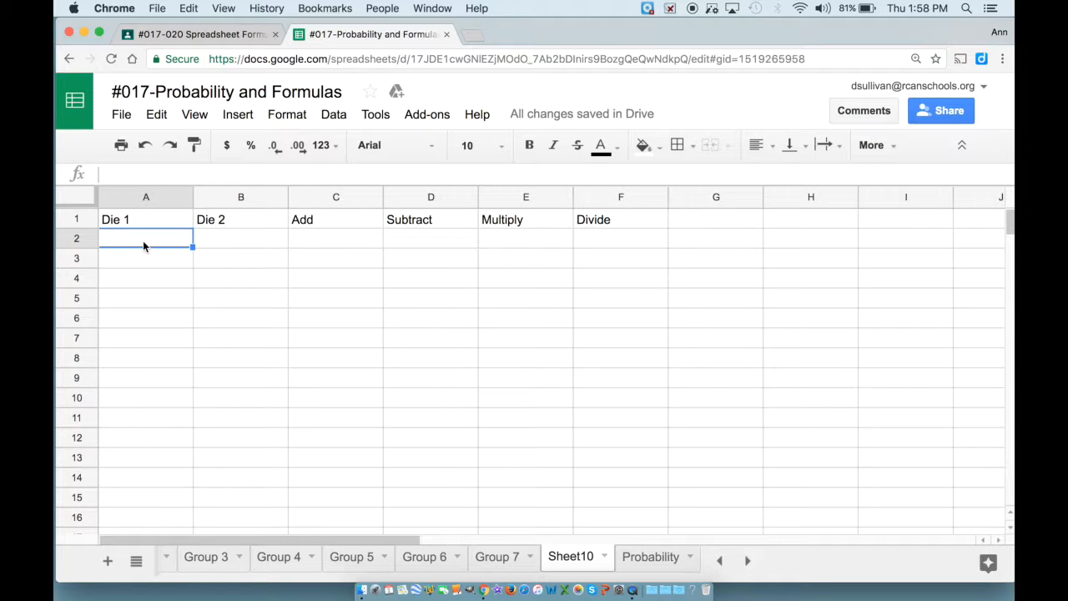
Enter the Die 1 rolls in column A and Die 2 rolls 2, 3, 5, 1, 6, 3, 5, 3, 2, 5 in column B.
text(6)
key(Return)
text(2)
key(Return)
text(3)
key(Return)
text(2)
key(Return)
text(6)
key(Return)
text(3)
key(Return)
text(1)
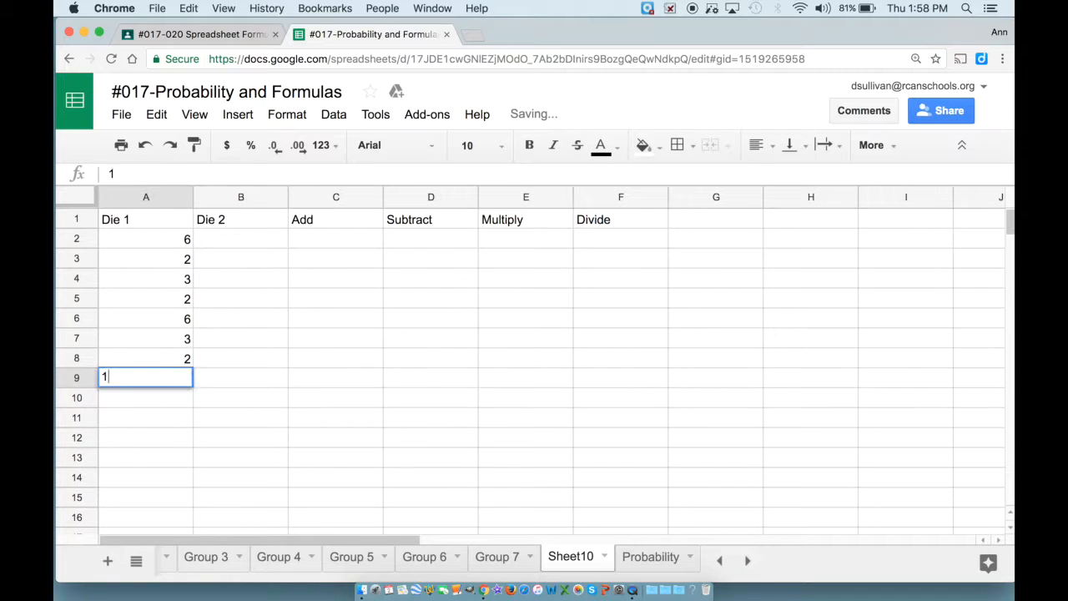
key(Return)
text(3)
key(Return)
text(6)
key(Return)
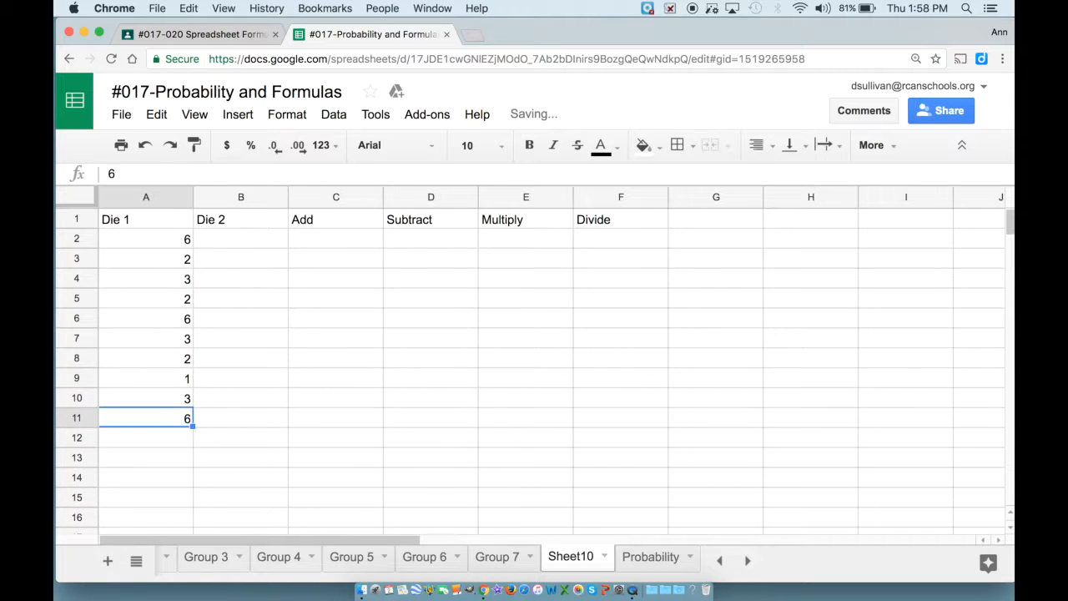
click(234, 242)
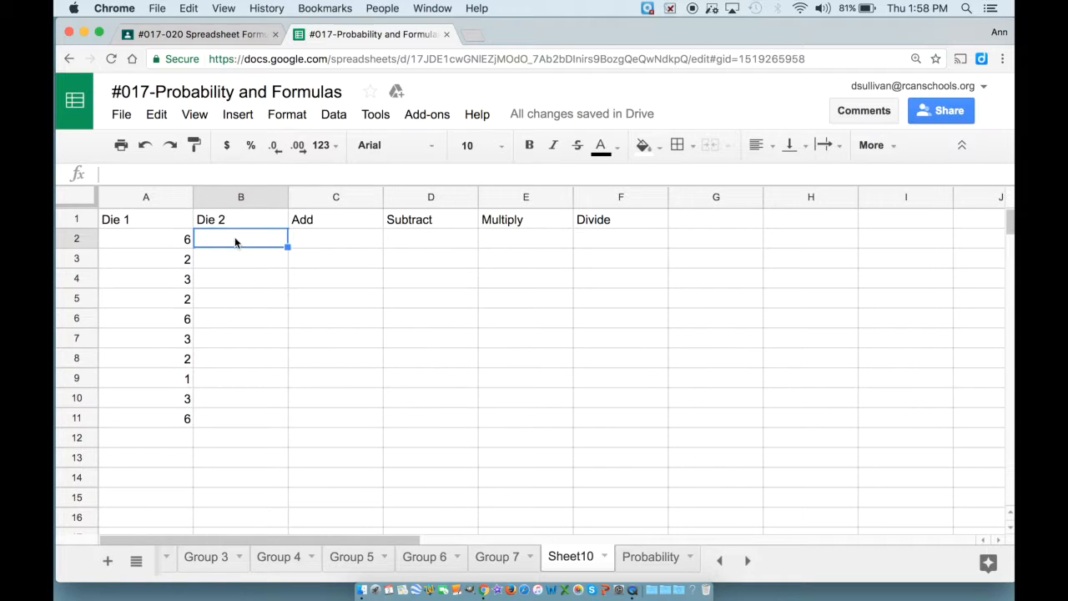
text(2 3 5 1 6 3 )
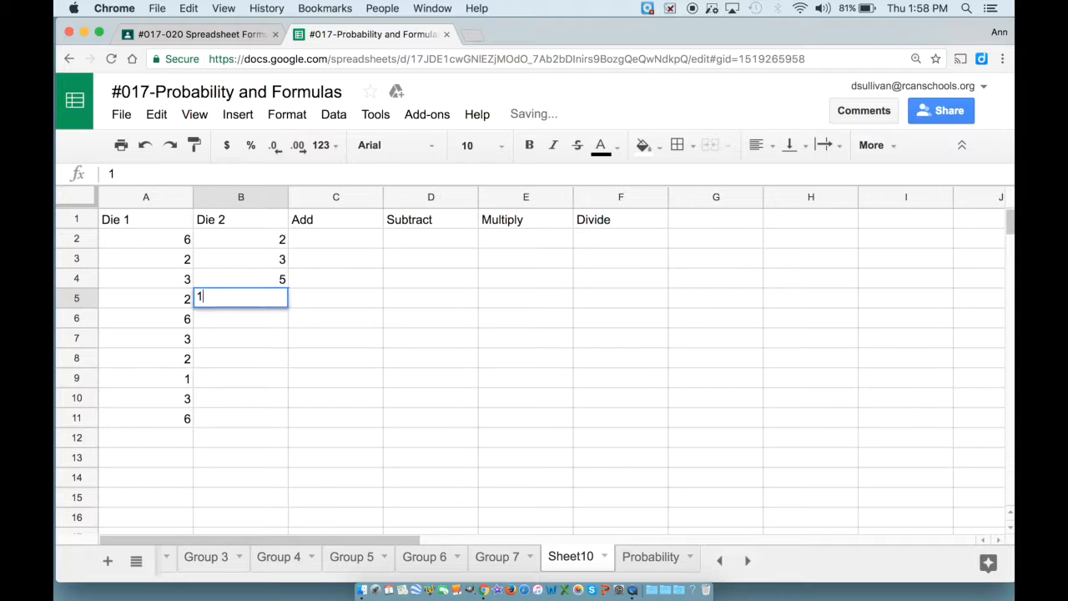
text(5 3 2 5)
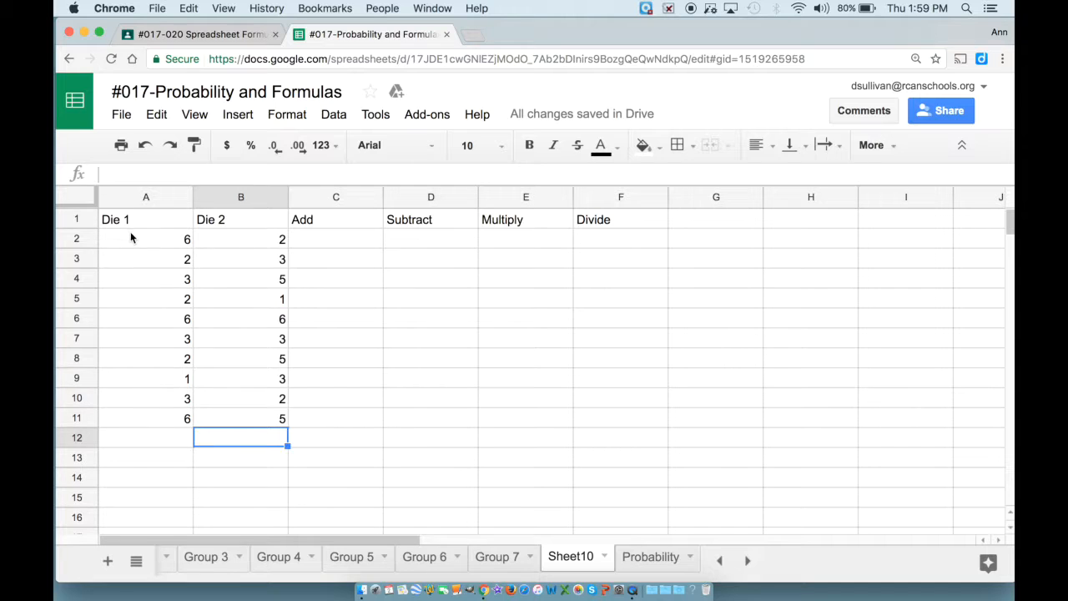
Copy Sheet10's Die 1 rolls into the Probability sheet at B164 under Group 9 Die 1.
drag(131, 231, 114, 415)
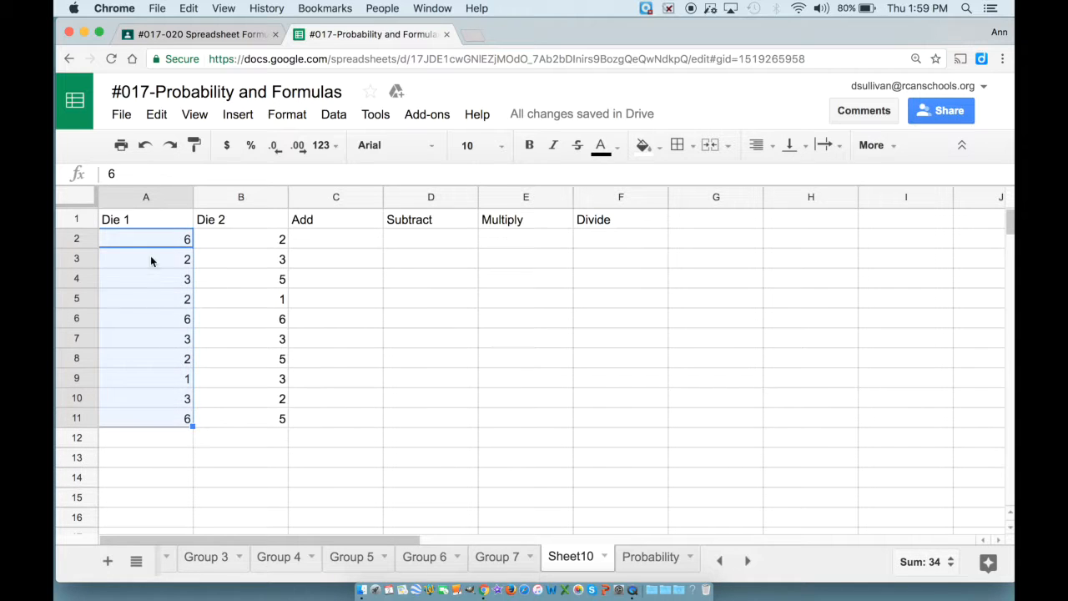
click(123, 114)
key(super+c)
click(651, 556)
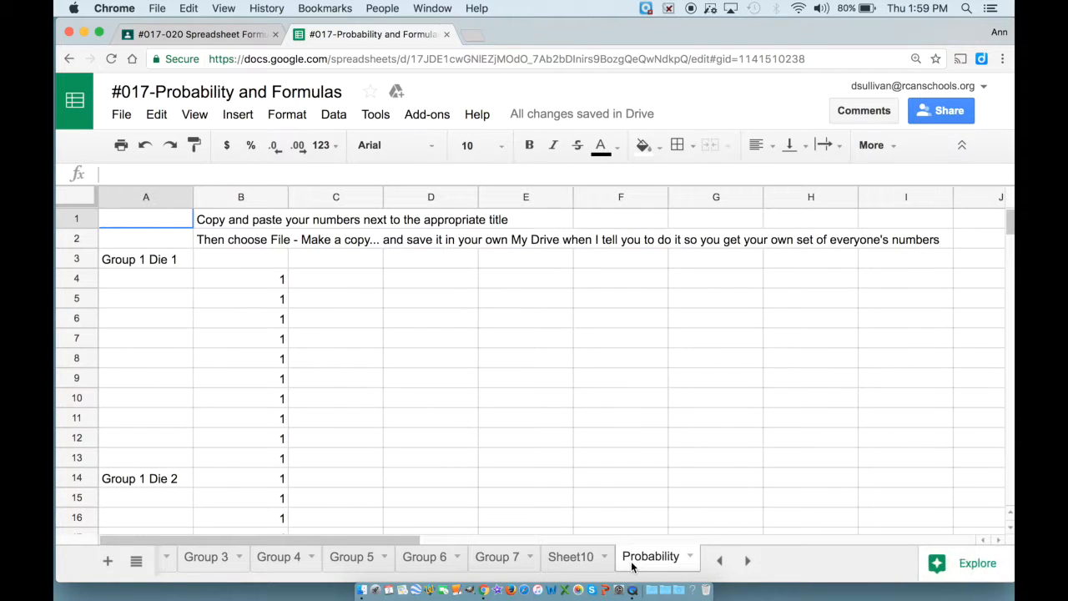
scroll(233, 401, down, 10)
scroll(233, 402, down, 20)
scroll(232, 401, down, 2)
click(233, 421)
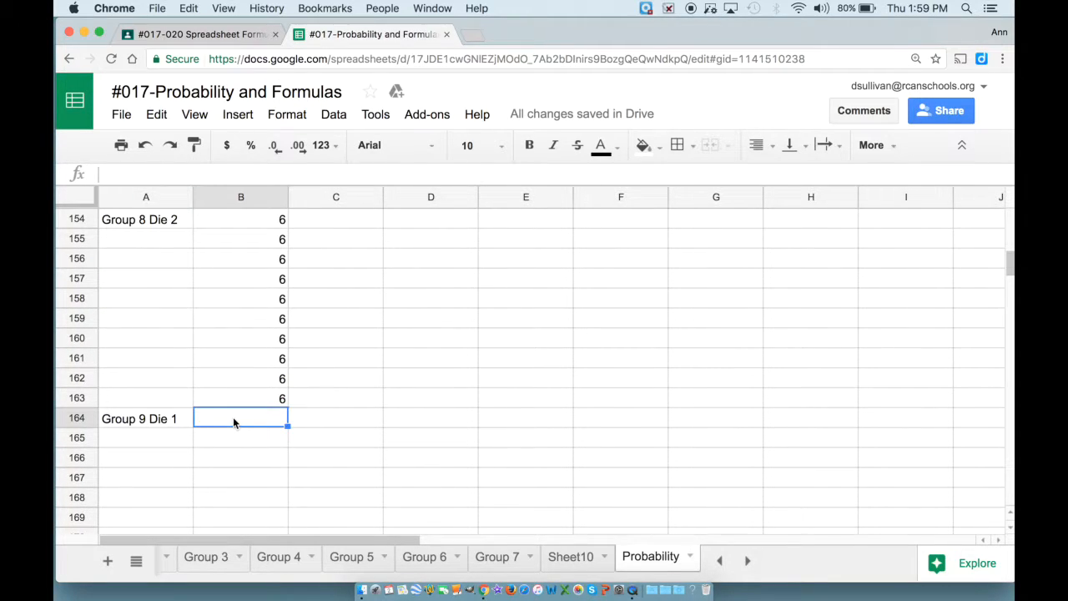
key(super+v)
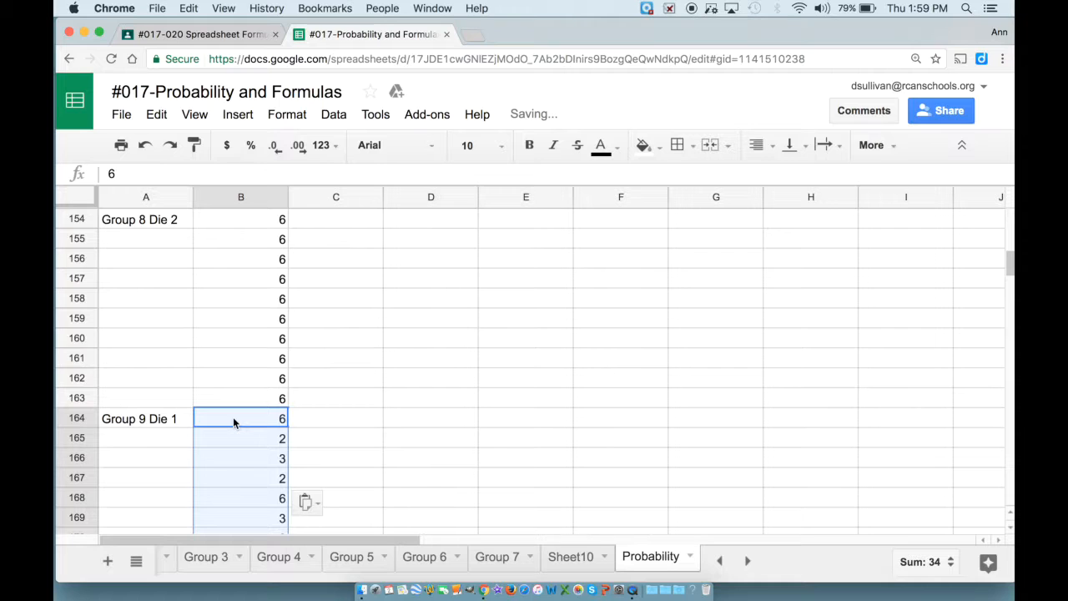
Copy Sheet10's Die 2 rolls into the Probability sheet at B174 under Group 9 Die 2.
scroll(233, 421, down, 3)
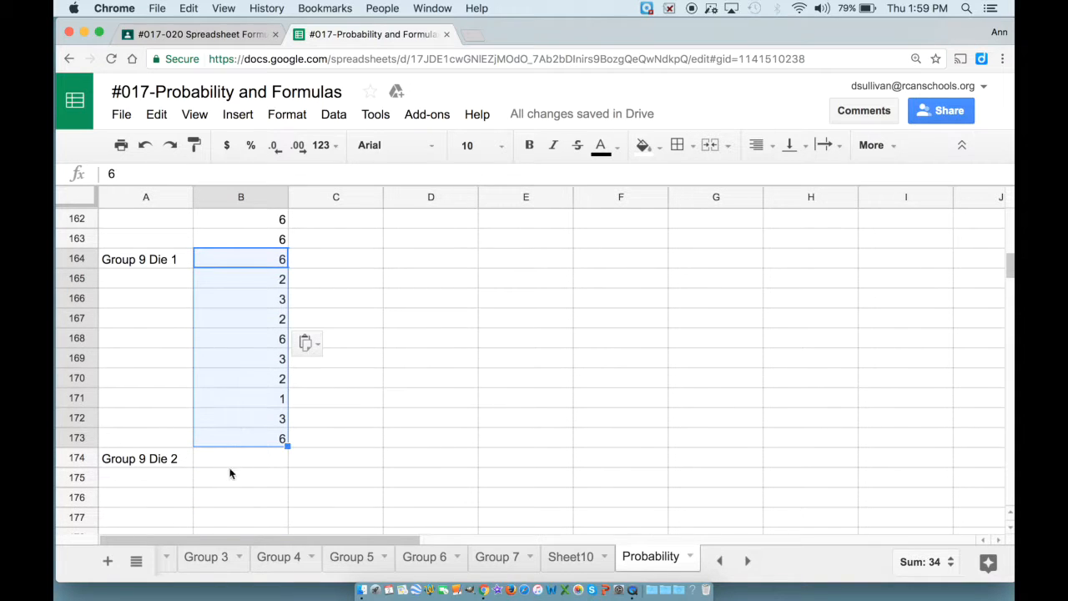
click(230, 456)
click(578, 558)
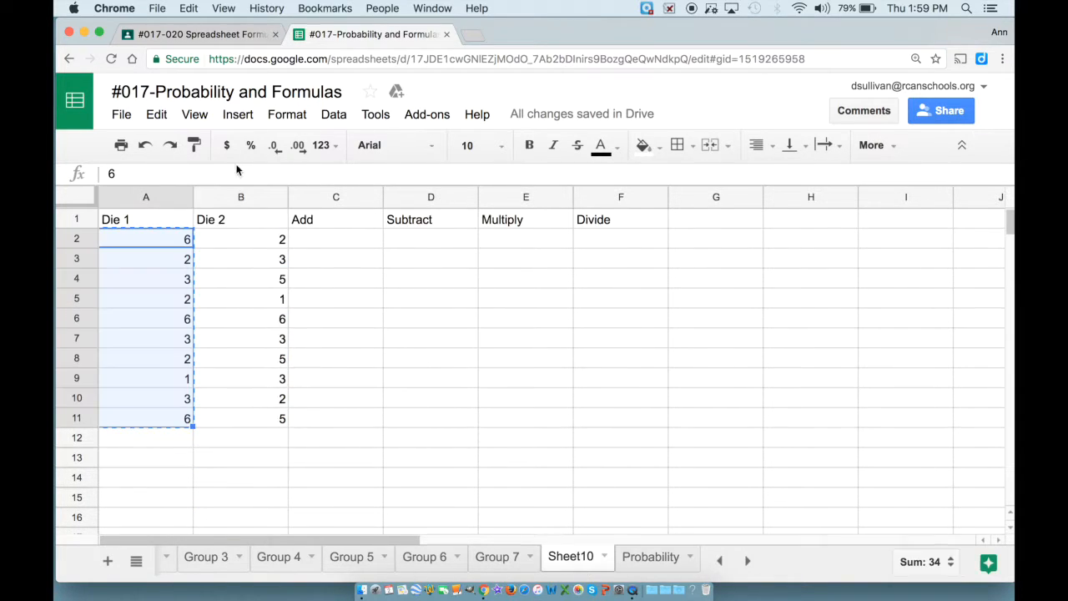
drag(265, 241, 260, 428)
key(super+c)
click(648, 559)
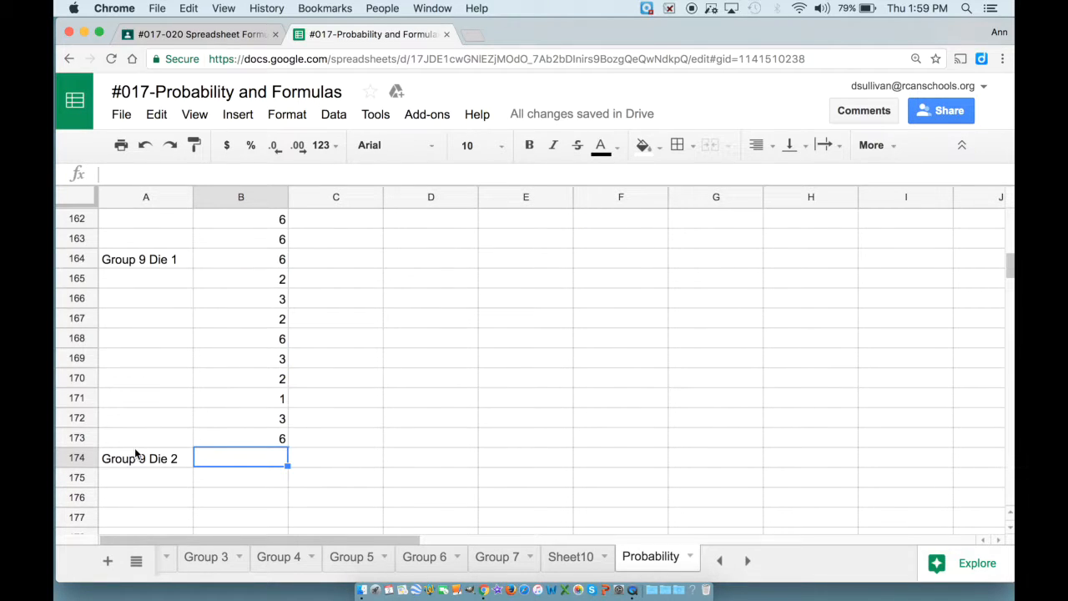
key(super+v)
scroll(321, 284, up, 20)
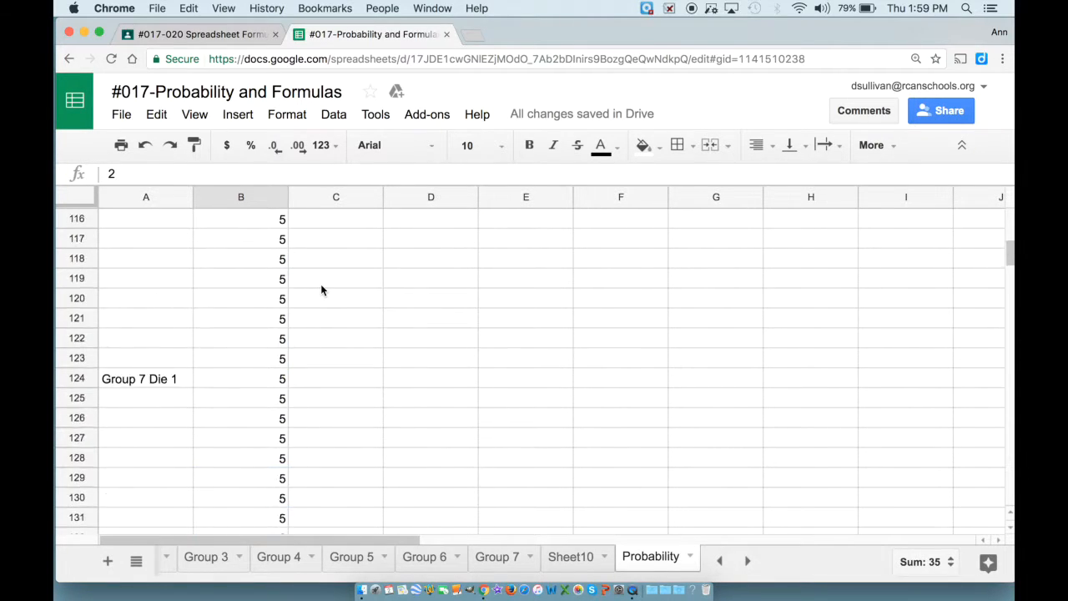
scroll(320, 290, up, 15)
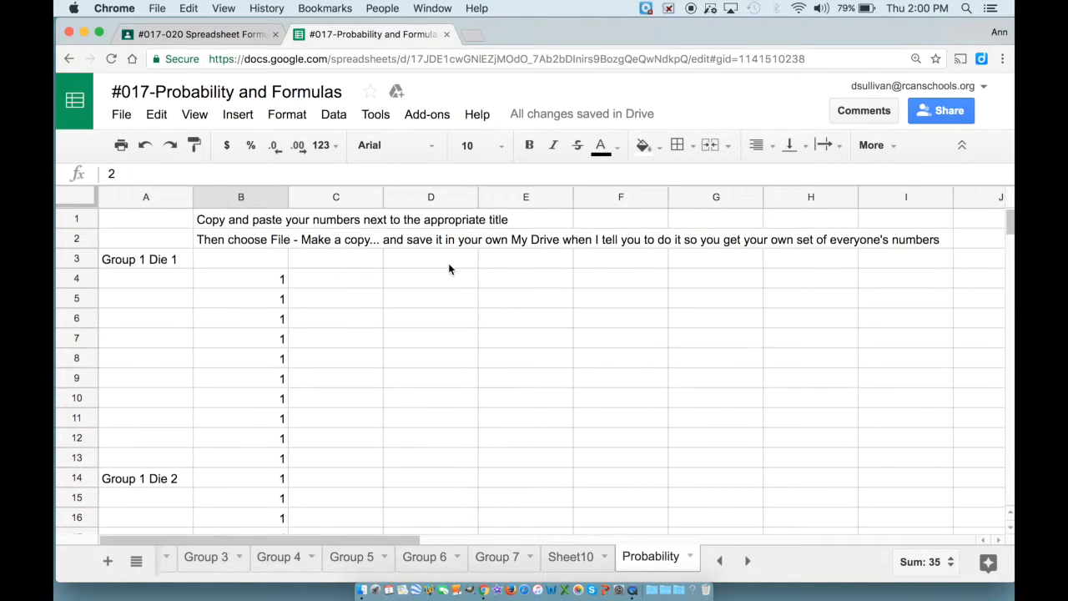
From Sheet10, use File > Make a copy to create a workbook copy named 'Dice Dolores'.
click(556, 556)
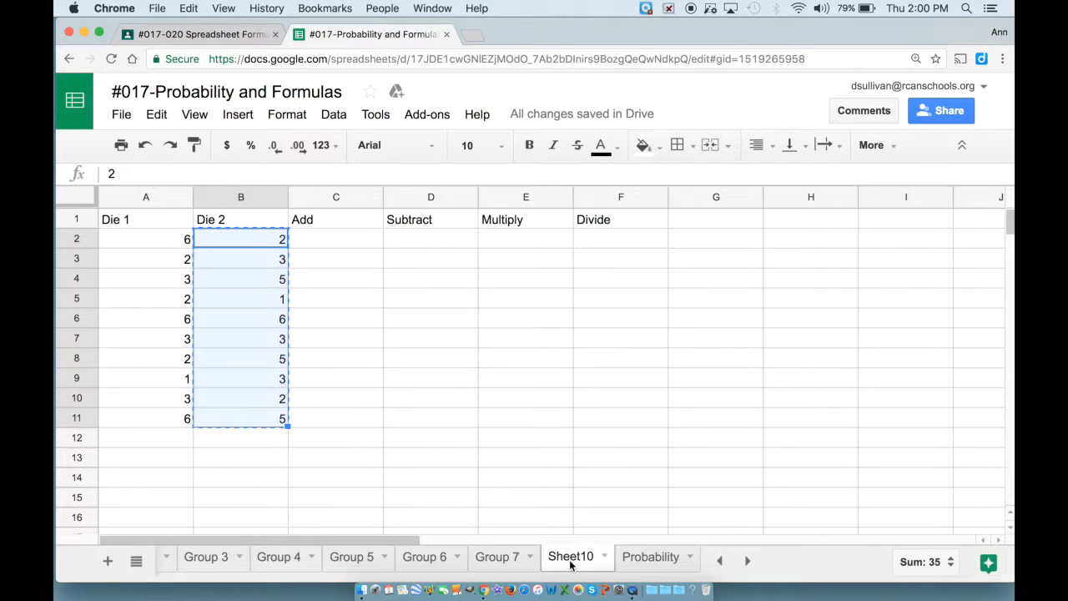
click(338, 248)
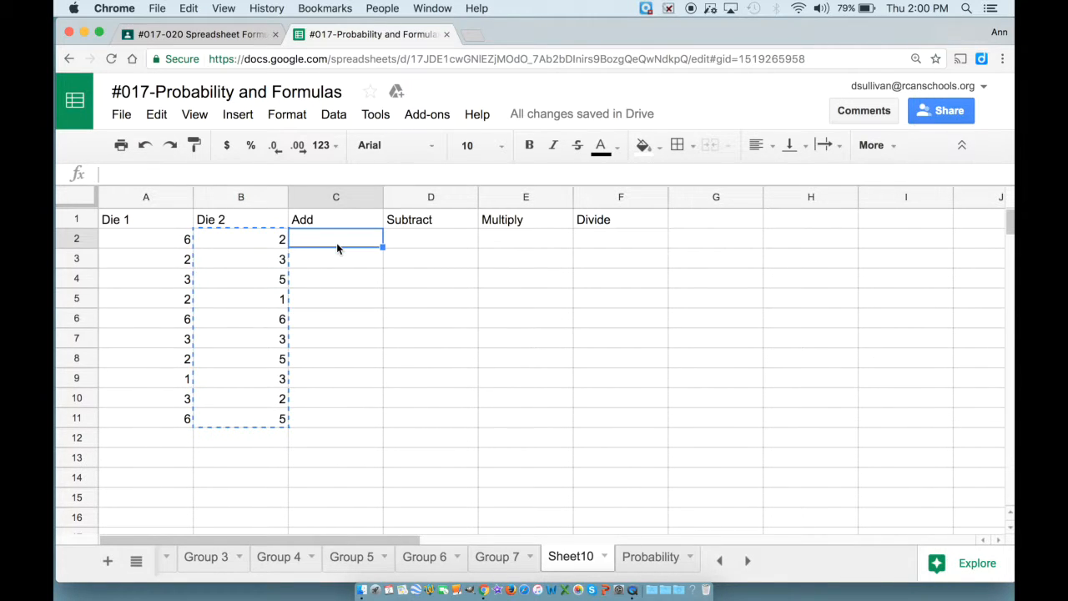
click(122, 115)
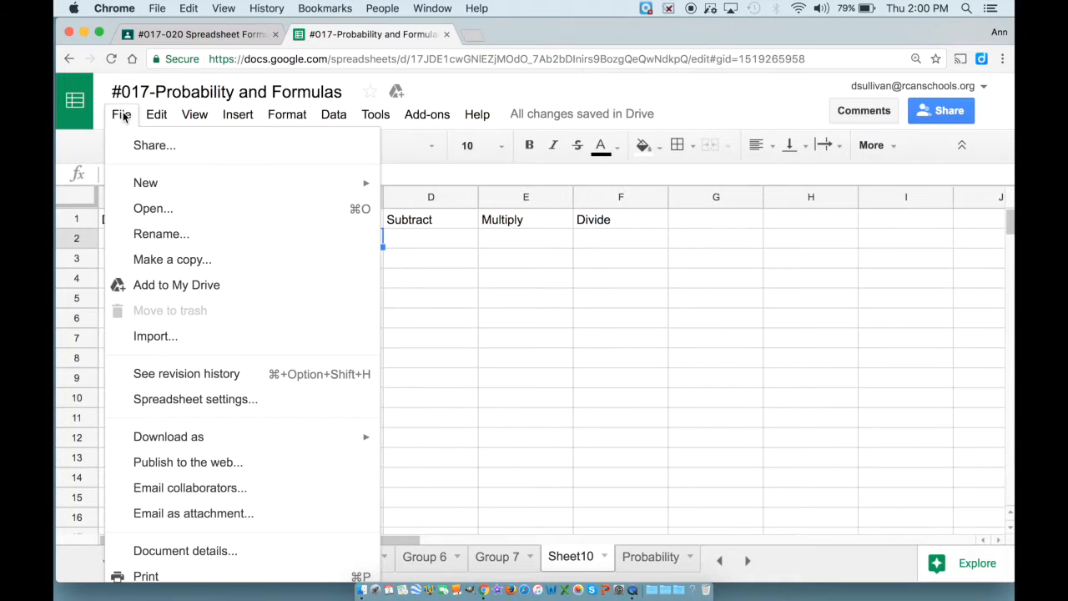
click(144, 259)
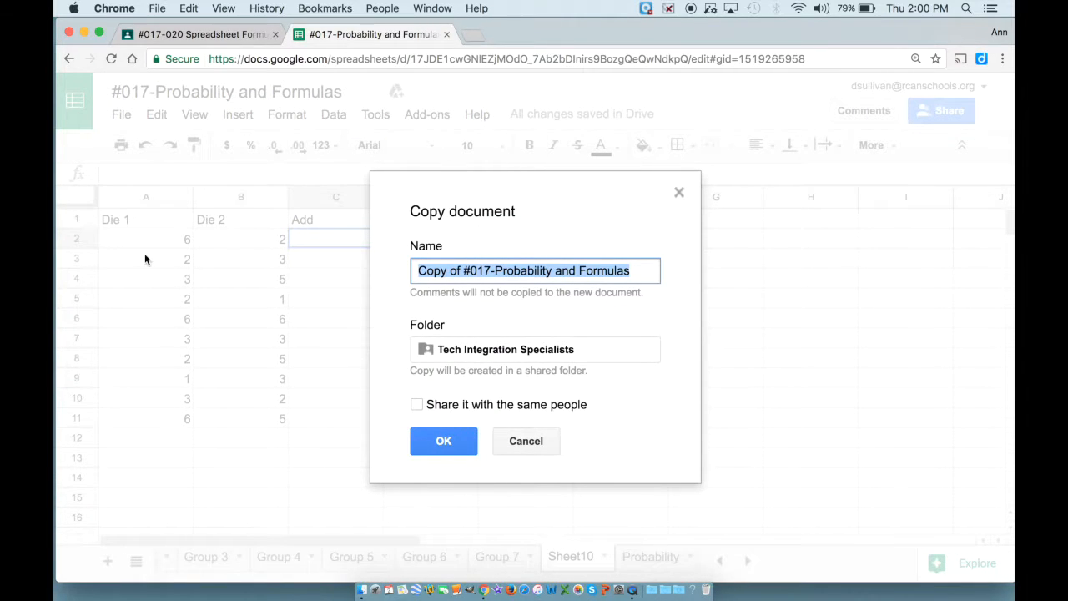
text(Dice Dolores)
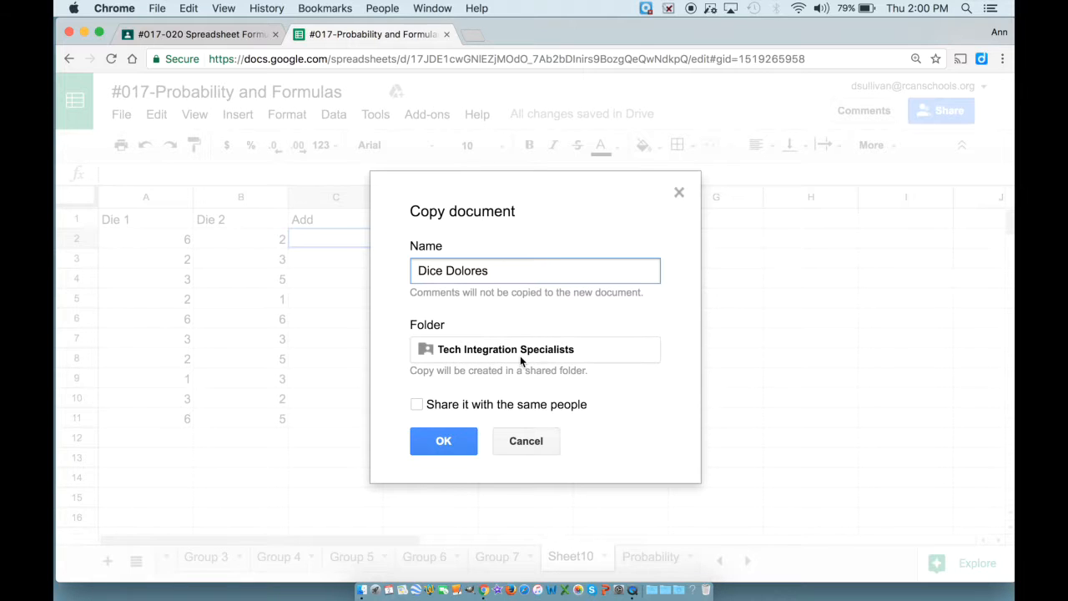
click(443, 440)
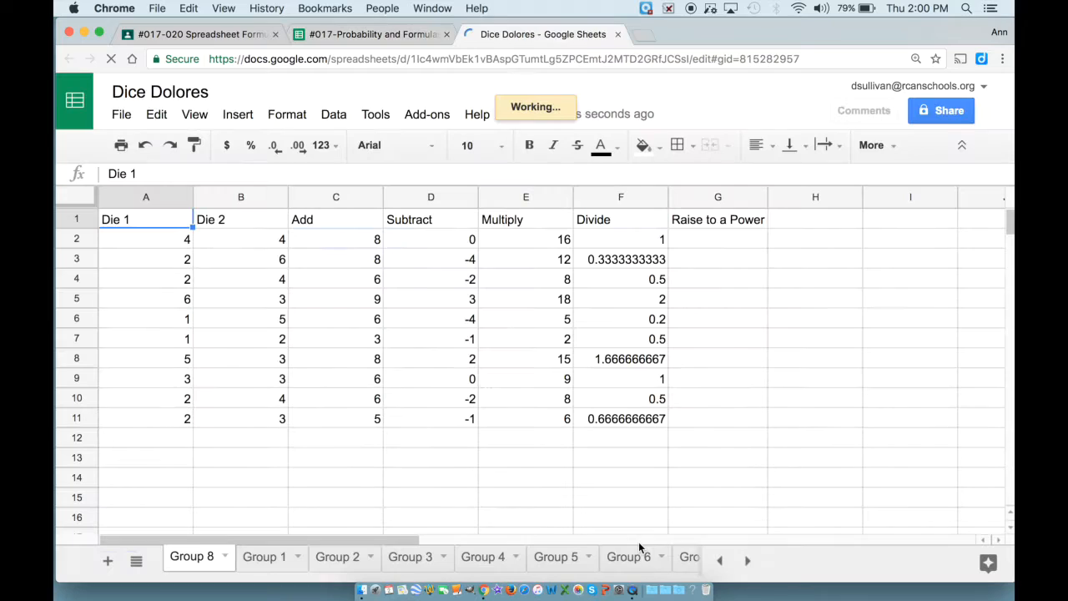
In the copy's Sheet10, enter =A2+B2 in C2, returning 8, and review its references.
click(749, 562)
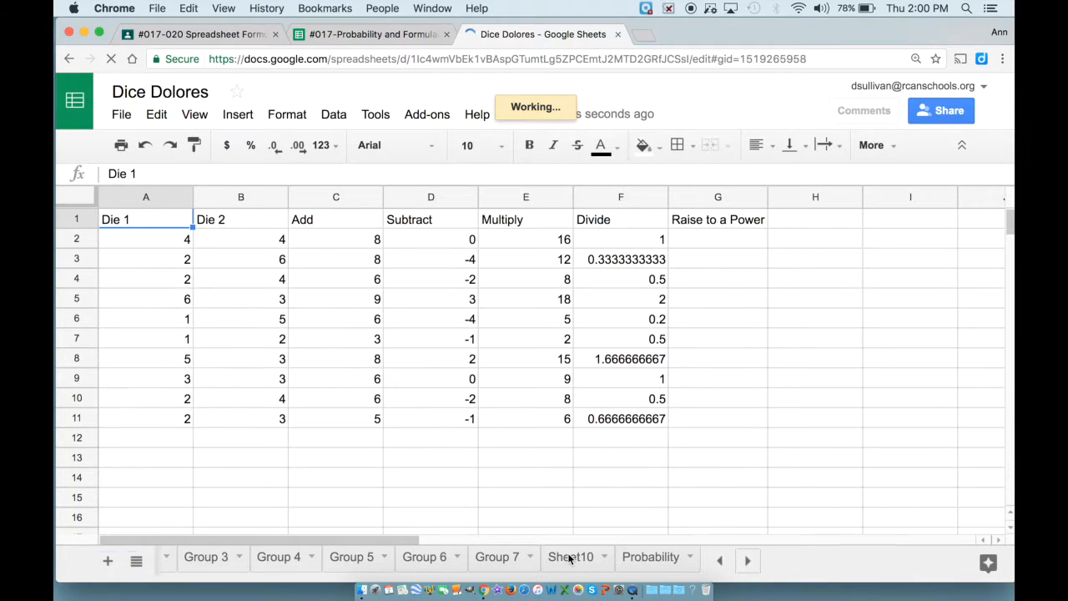
click(571, 557)
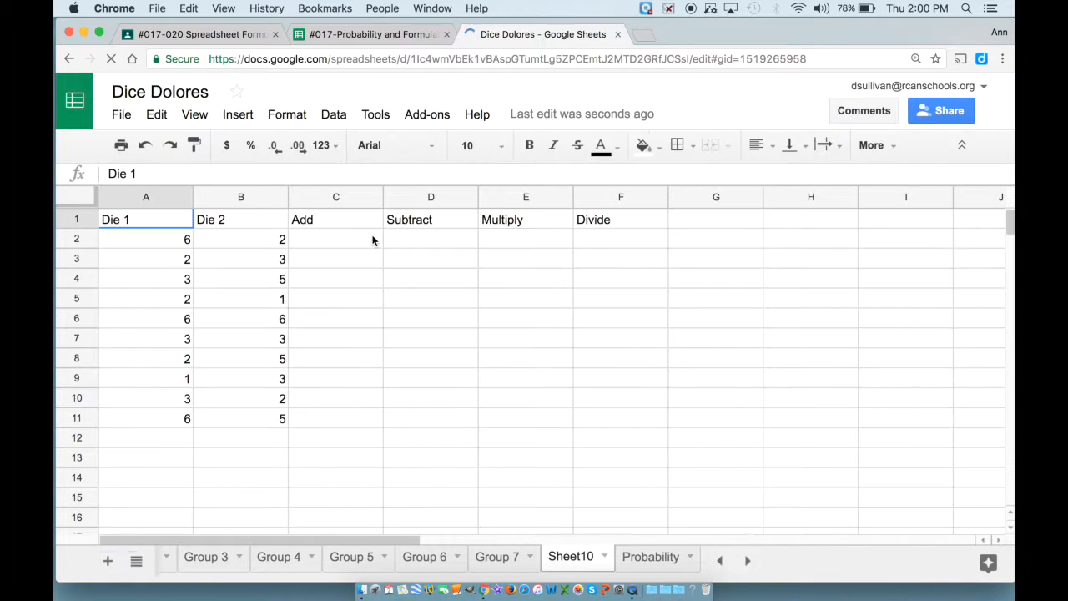
click(373, 240)
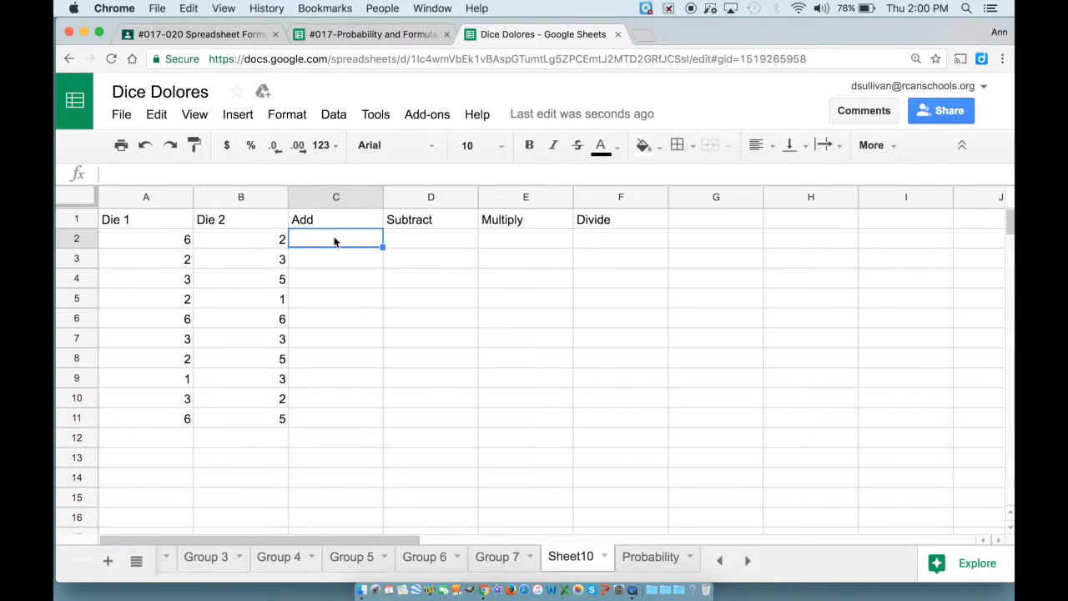
text(=)
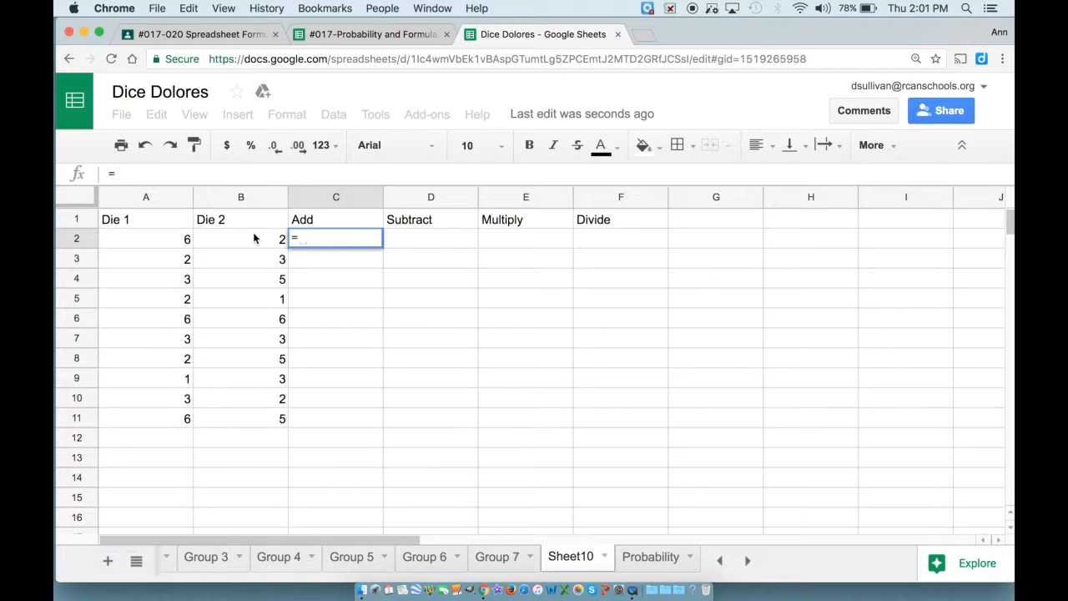
click(164, 239)
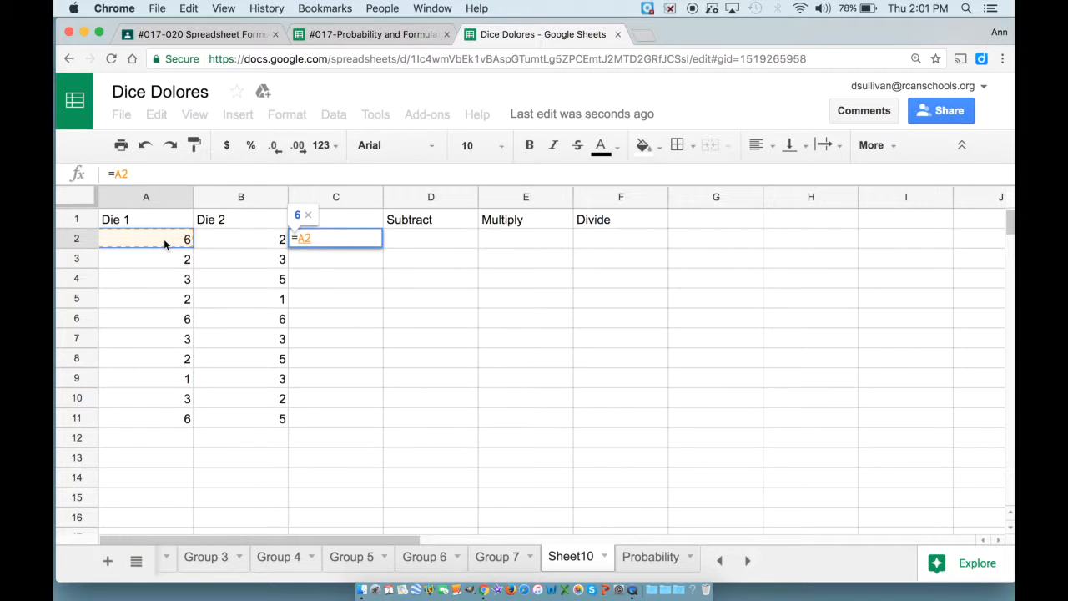
text(+)
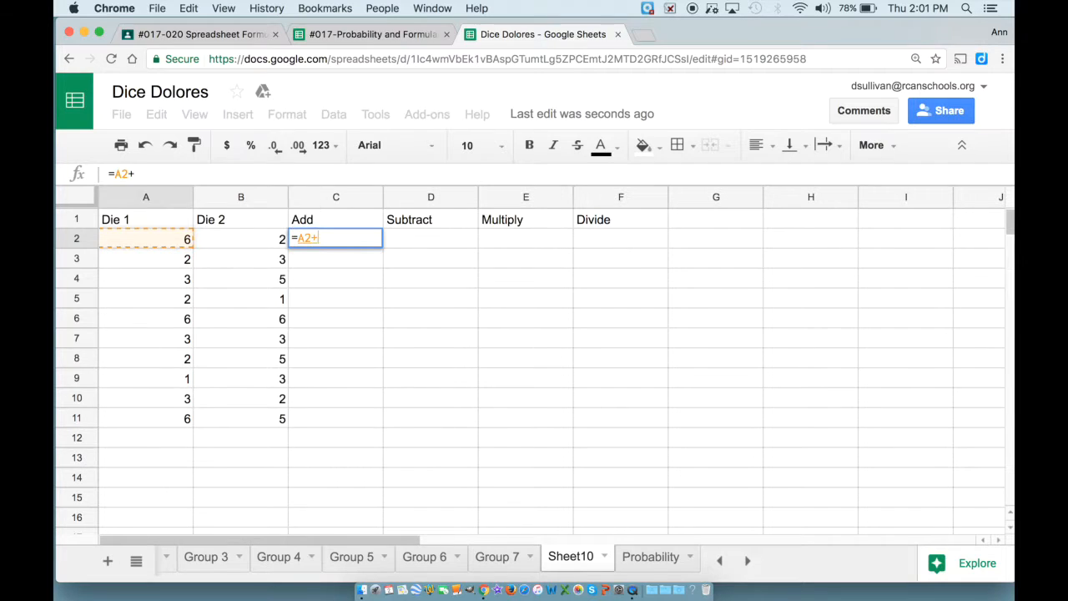
click(221, 241)
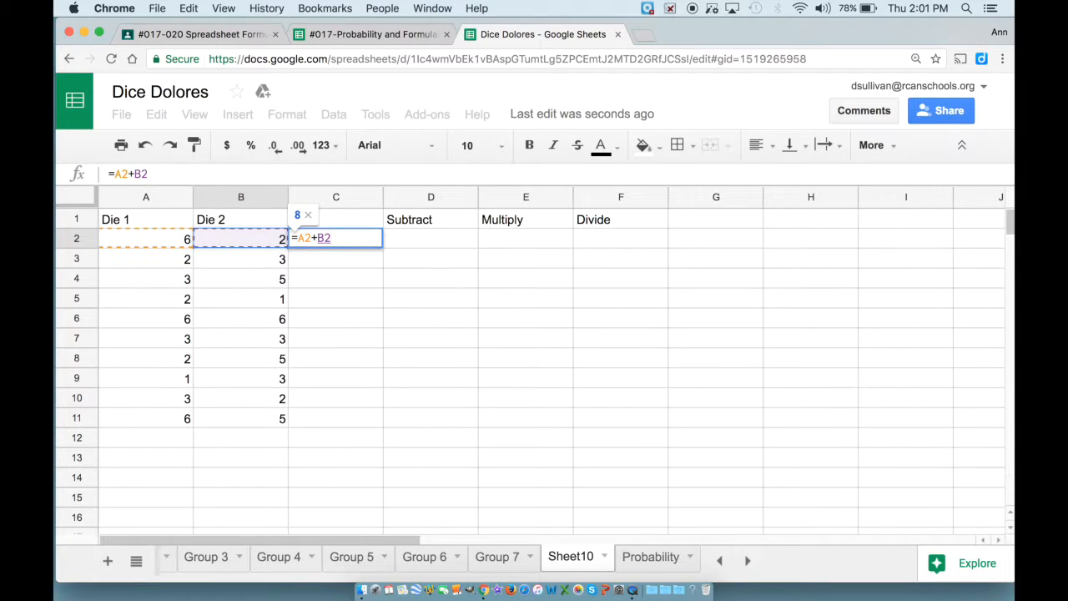
key(Return)
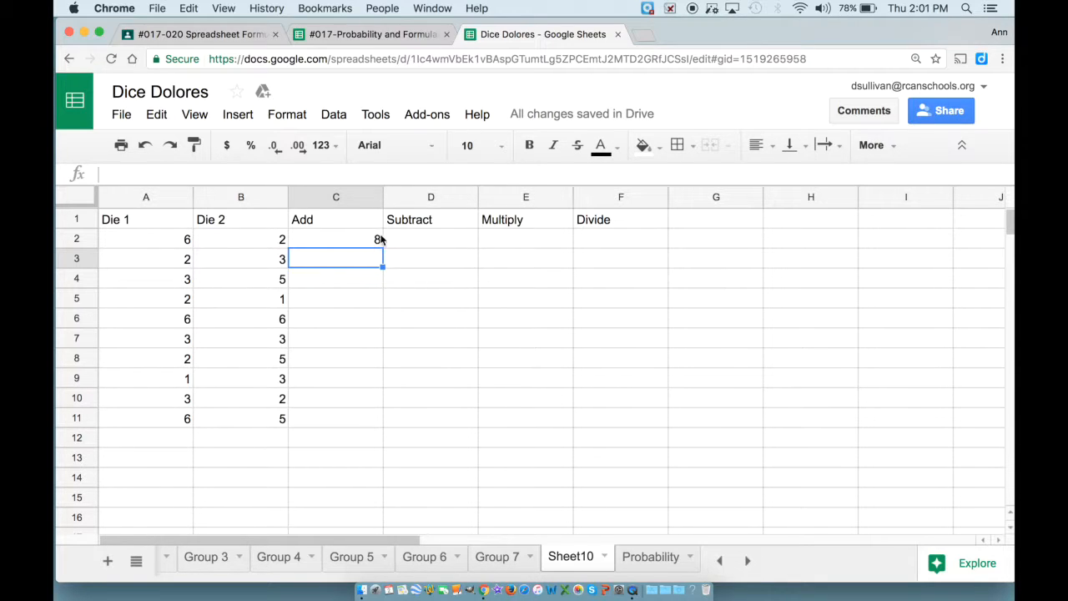
click(327, 240)
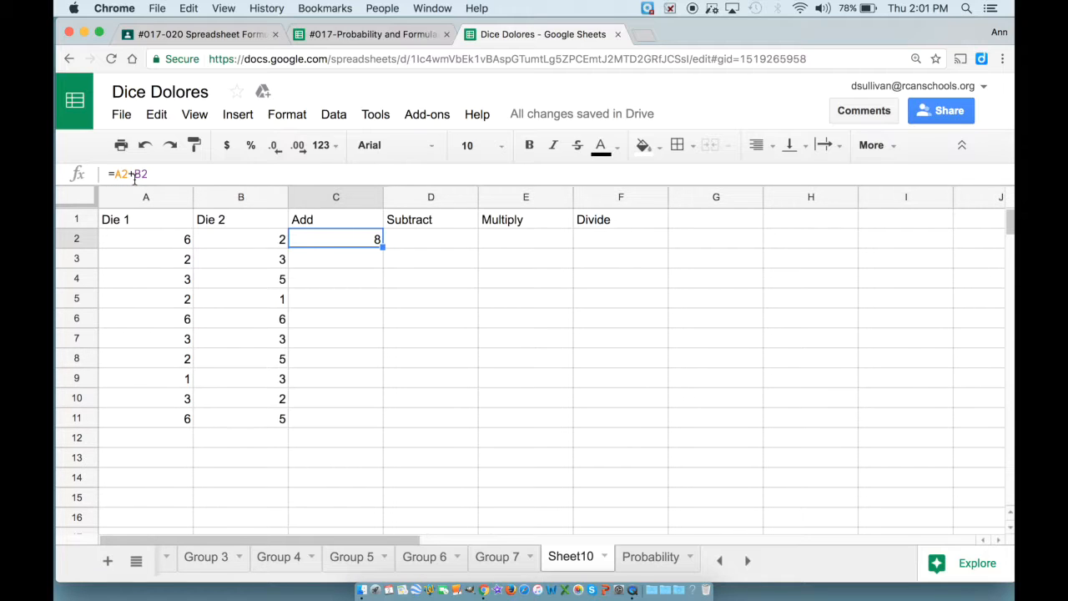
double_click(351, 239)
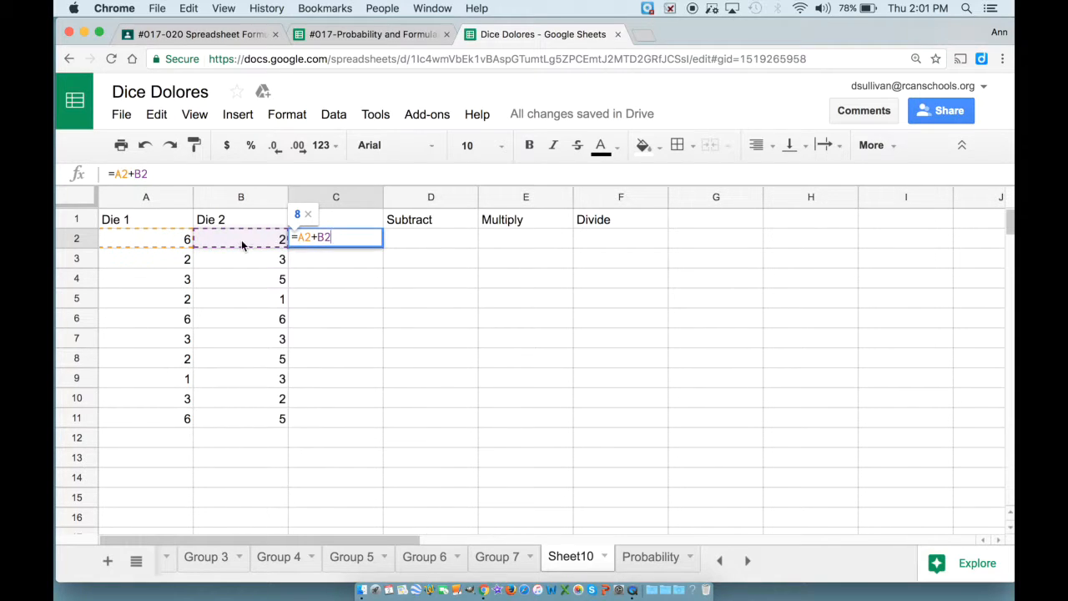
click(435, 242)
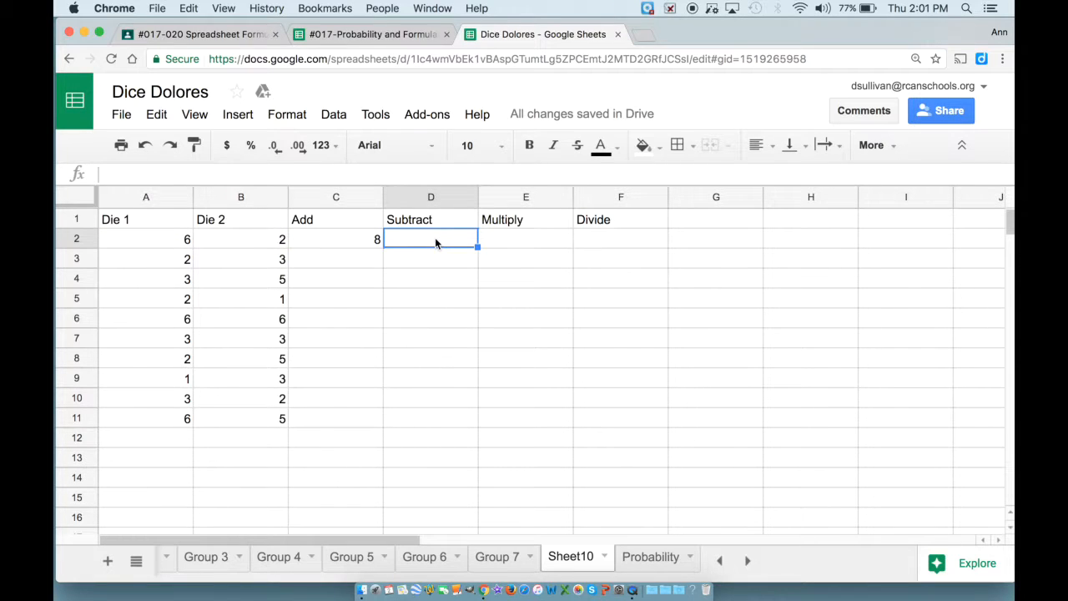
Enter =A2-B2 in the Subtract cell D2, giving 4.
text(=)
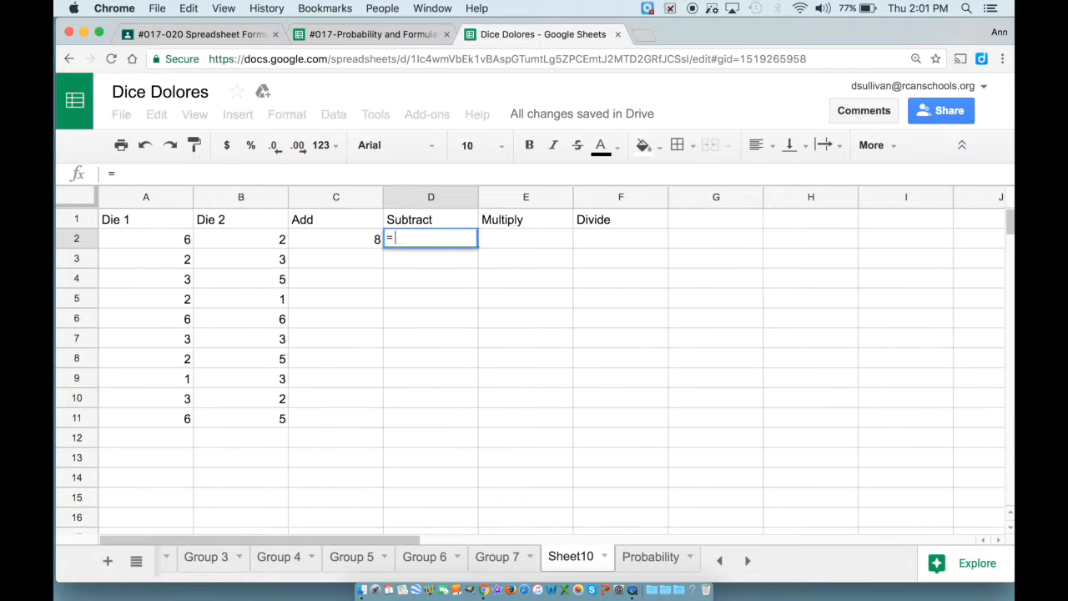
click(163, 244)
text(-)
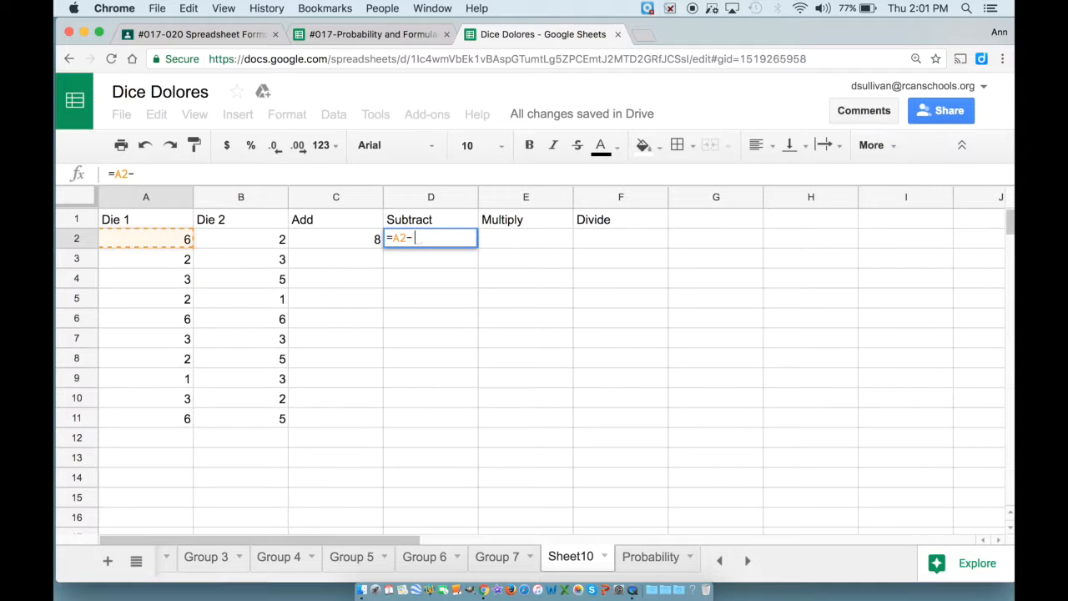
click(231, 241)
key(Return)
Enter =a2*b2 in E2 and =a2/b2 in F2, giving 12 and 3.
click(519, 244)
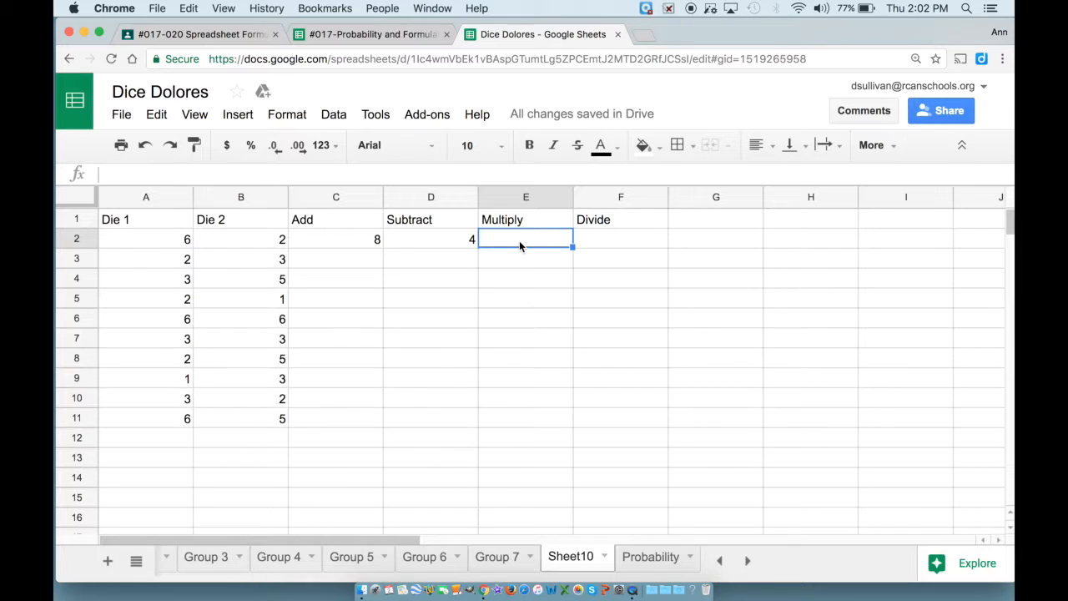
text(=)
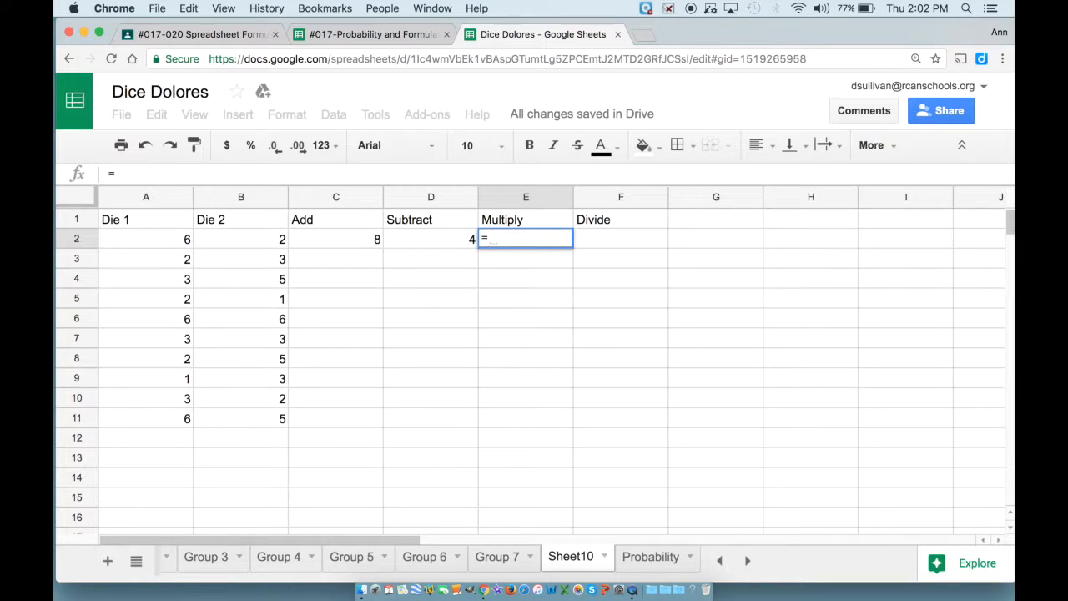
text(a2)
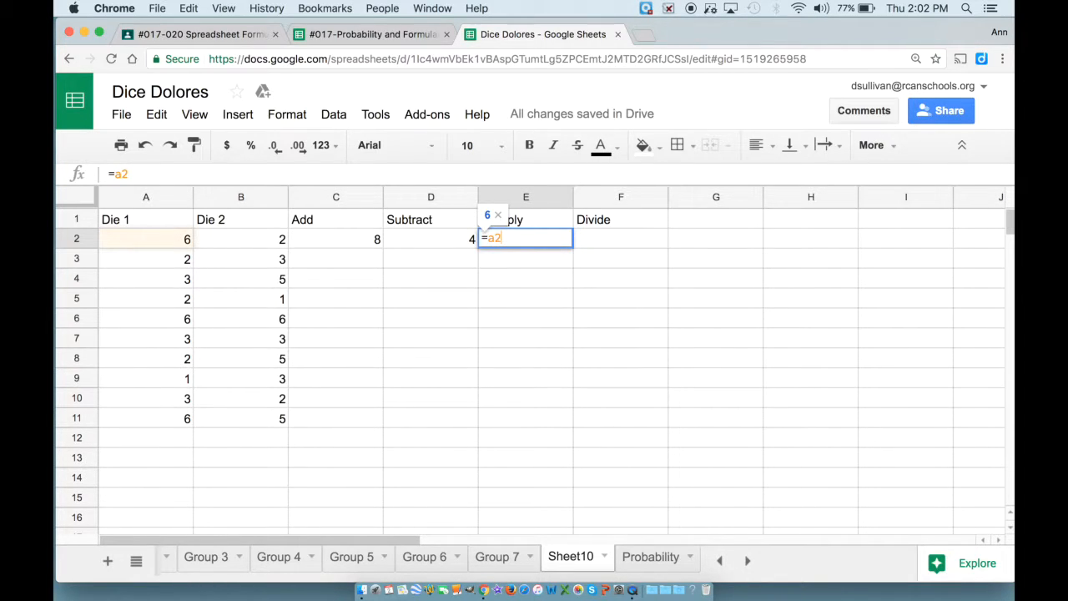
text(*)
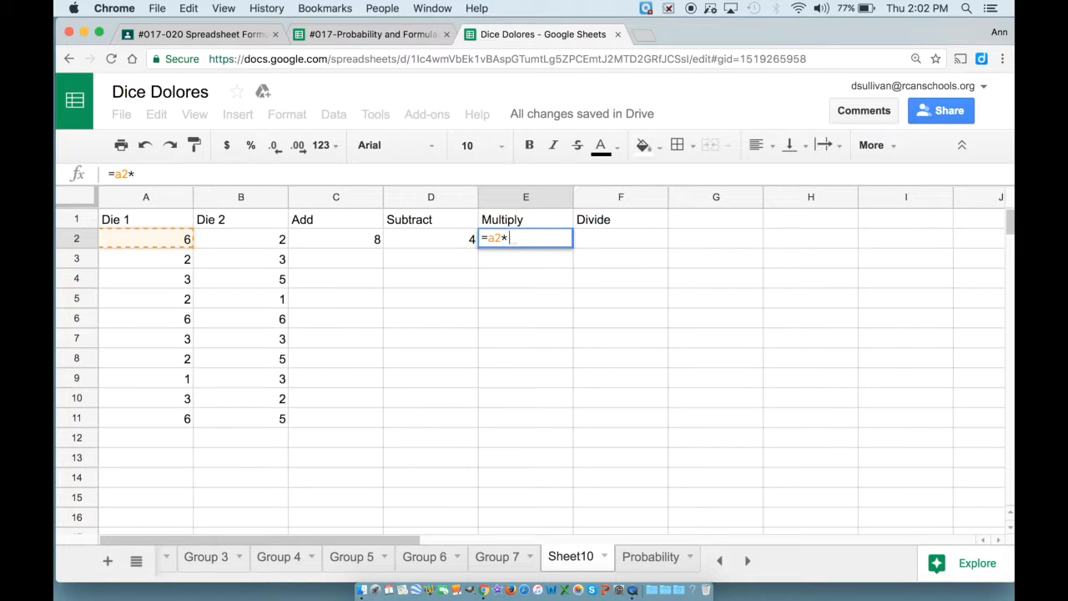
text(b2)
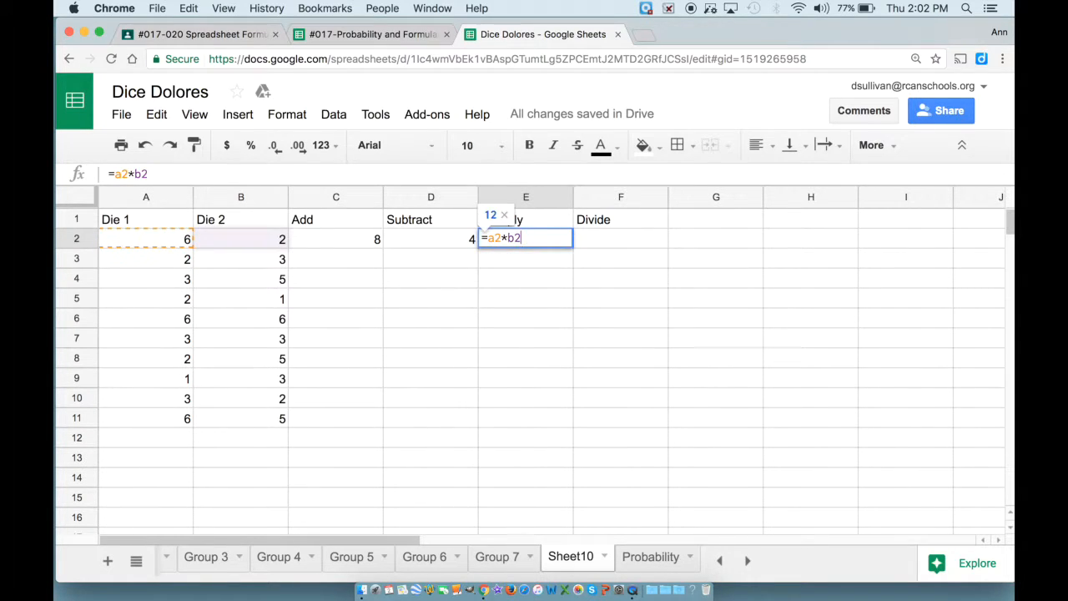
key(Tab)
text(=a2)
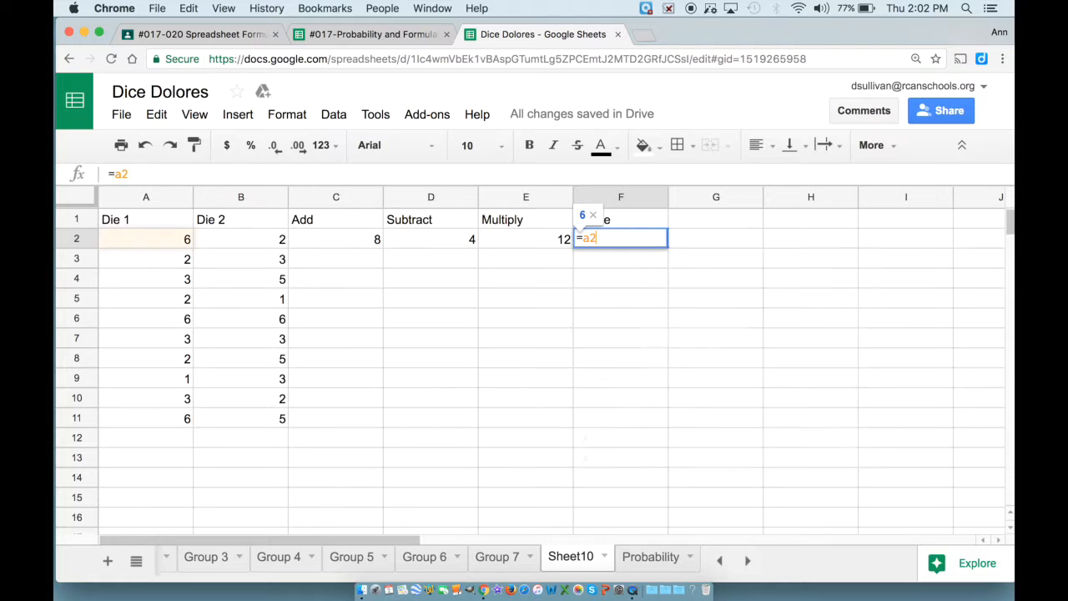
text(/)
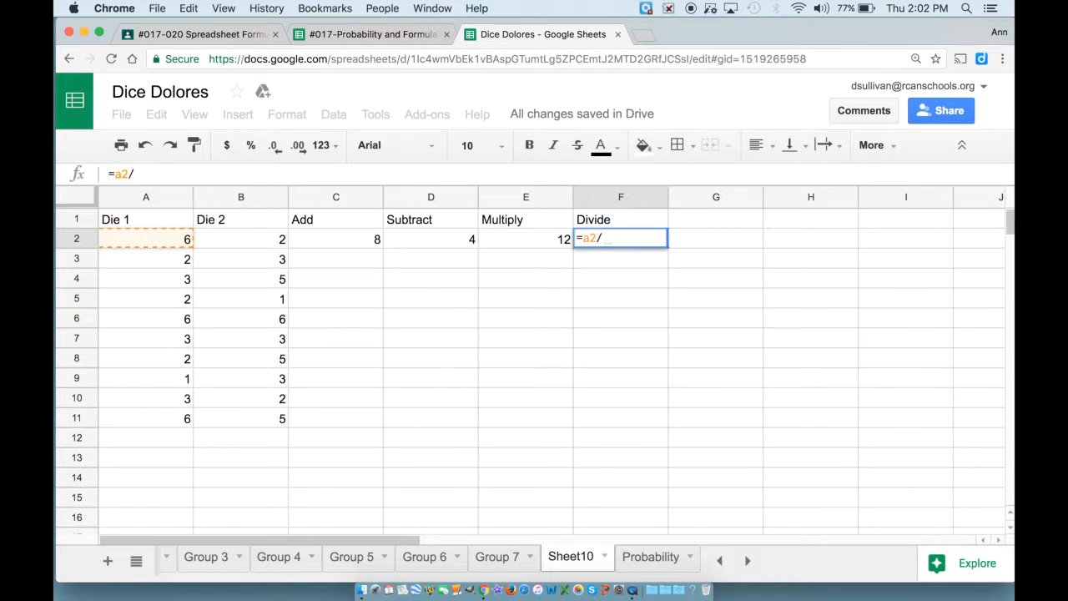
text(b2)
key(Return)
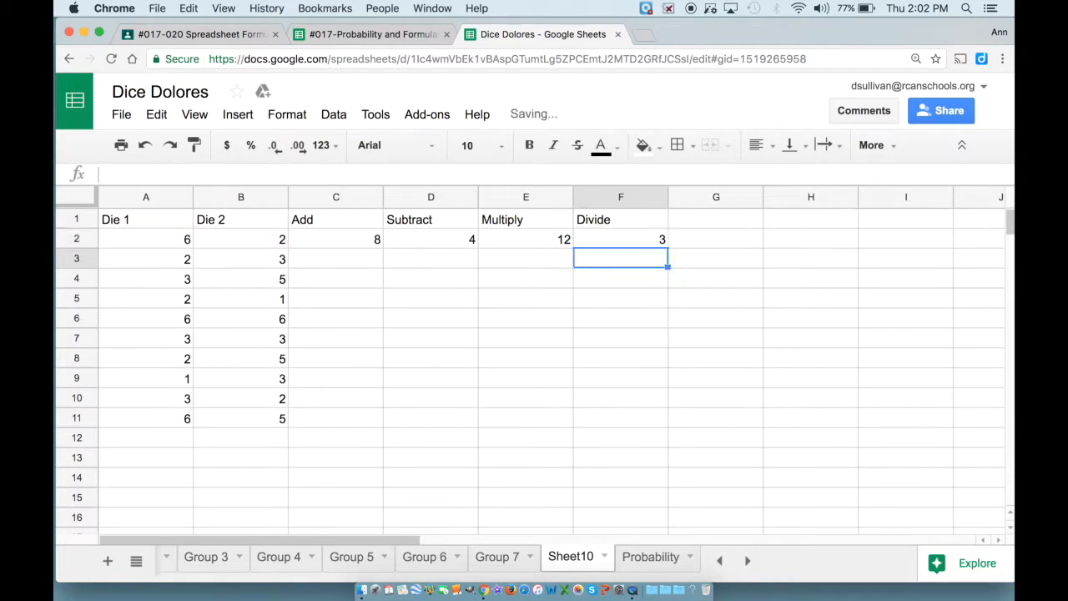
Head G1 'Raise to a Power' and enter =a2^b2 in G2, giving 36.
click(703, 226)
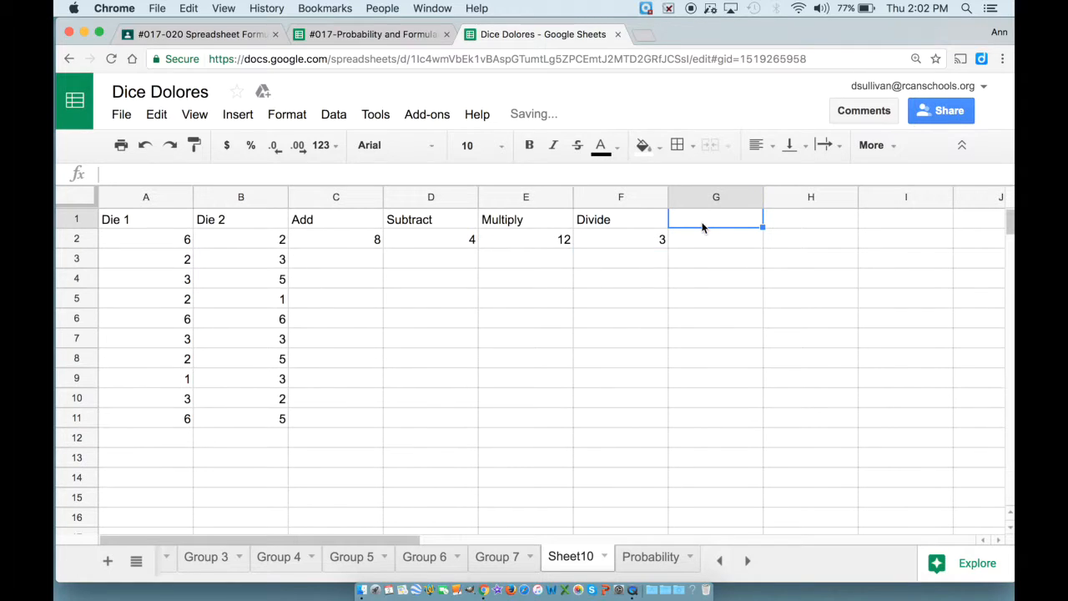
text(Raise to)
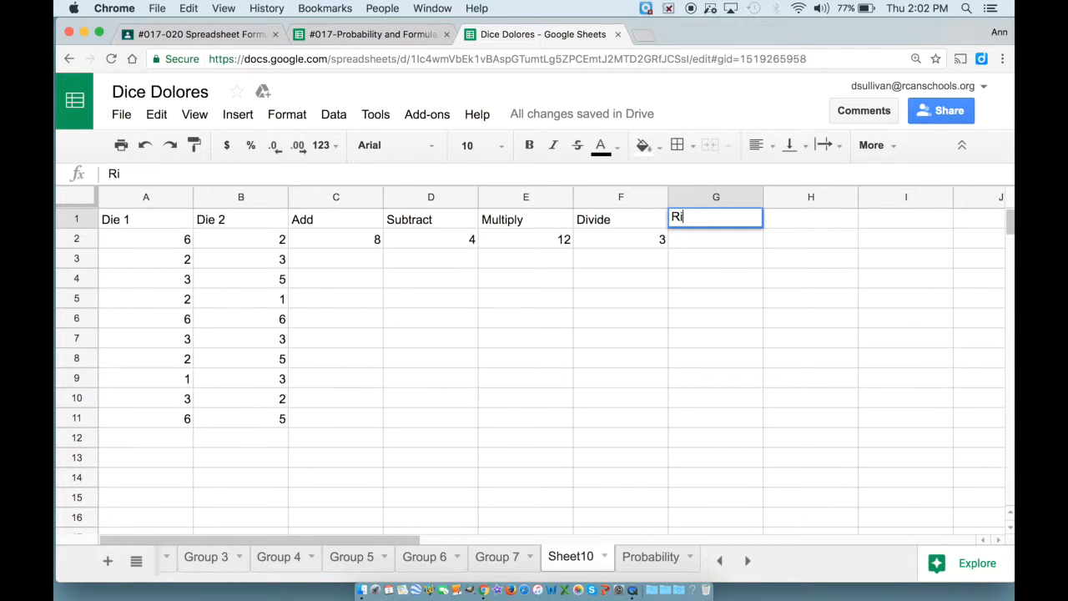
text( a Power)
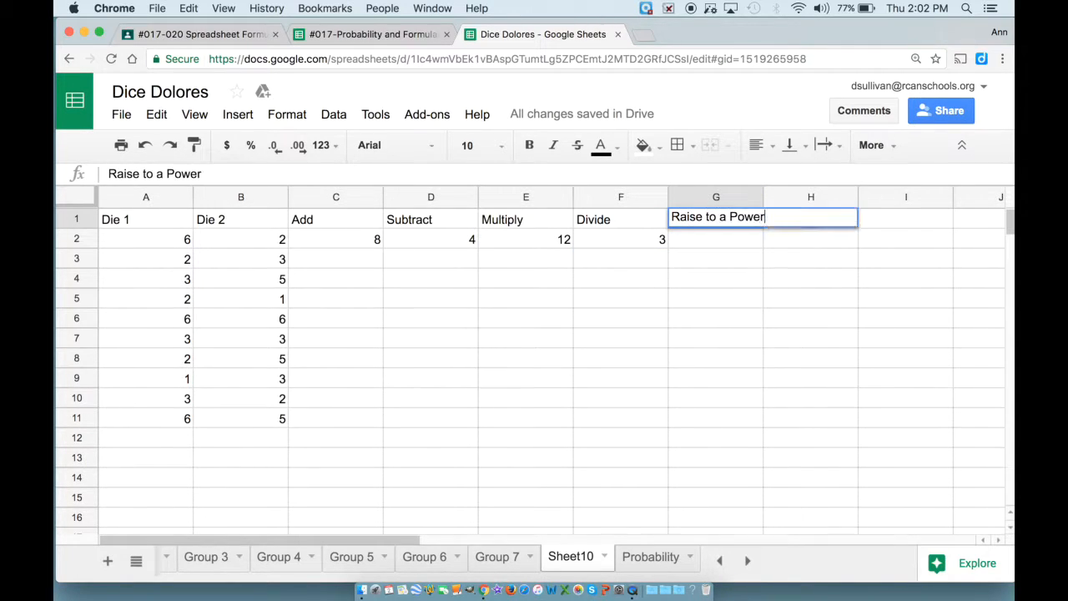
key(Return)
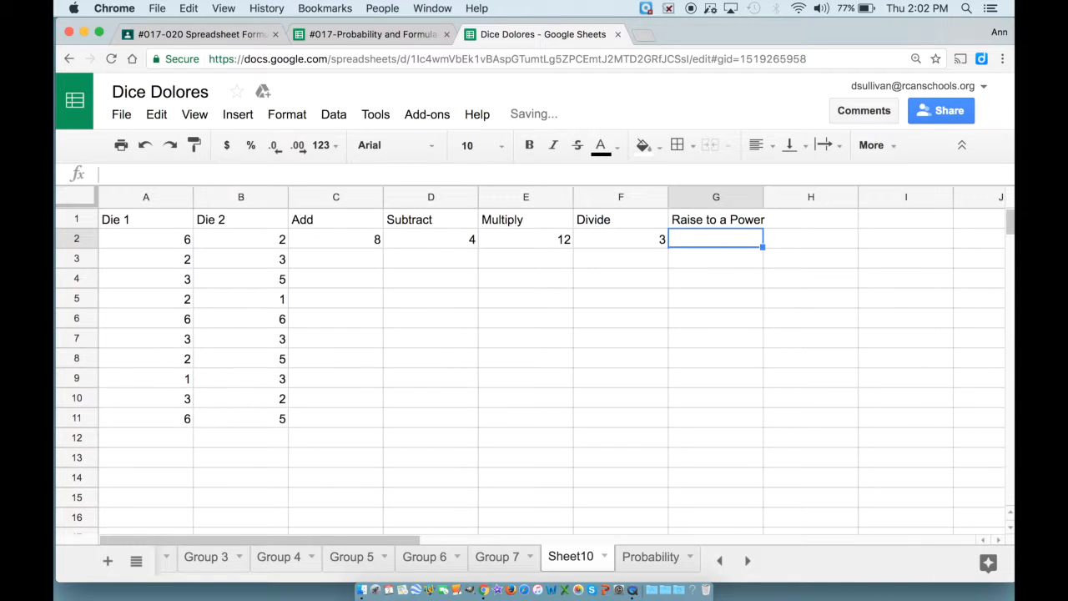
text(=a2)
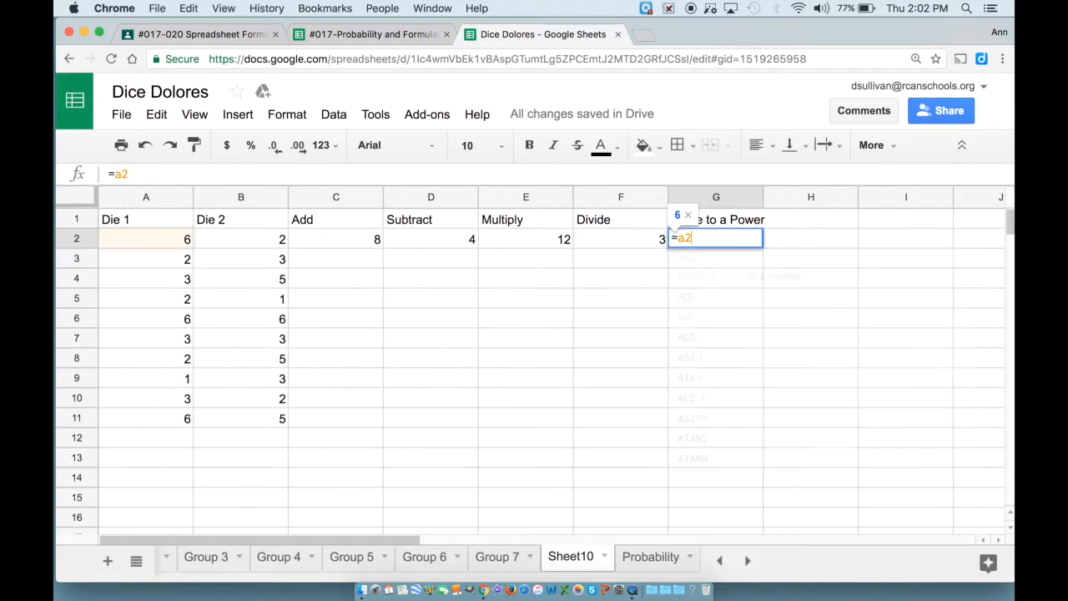
text(^)
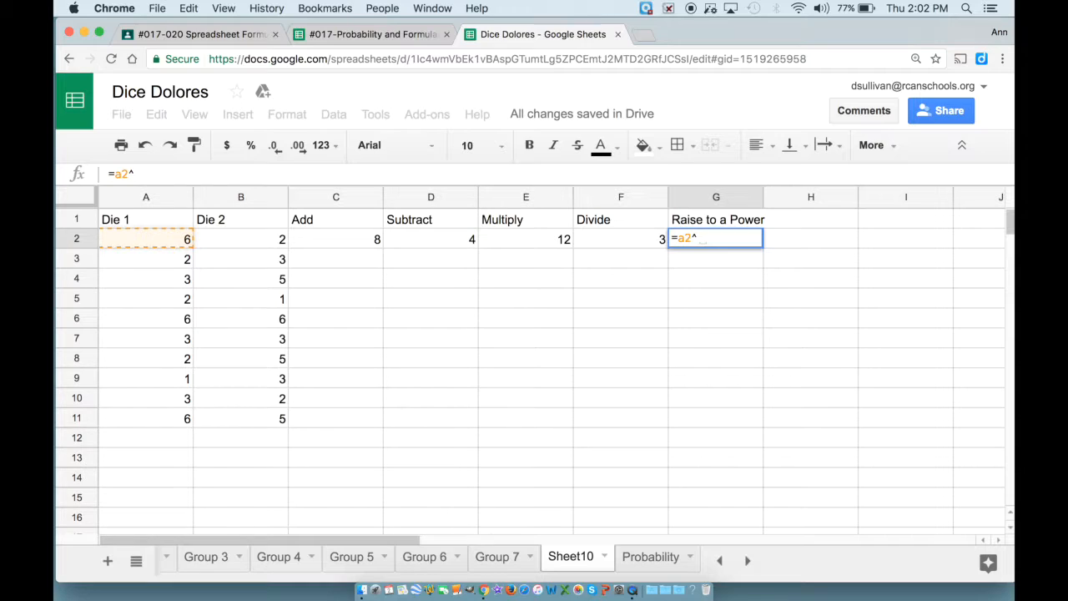
text(b2)
key(Return)
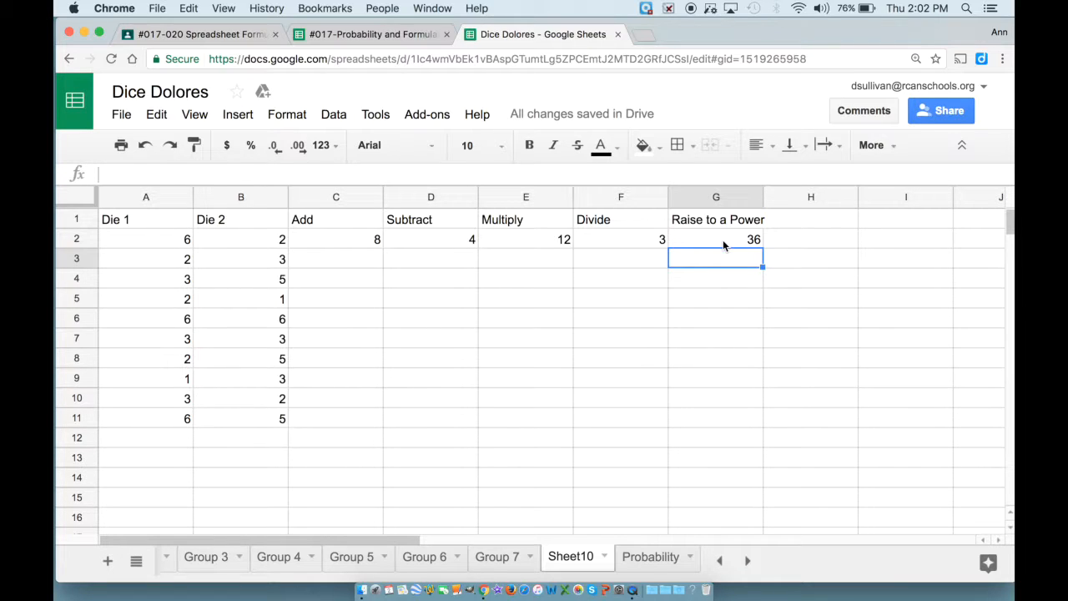
Copy the C2:G2 formulas into rows 3–11, then check the Add formulas in C2 and C3.
drag(334, 239, 699, 243)
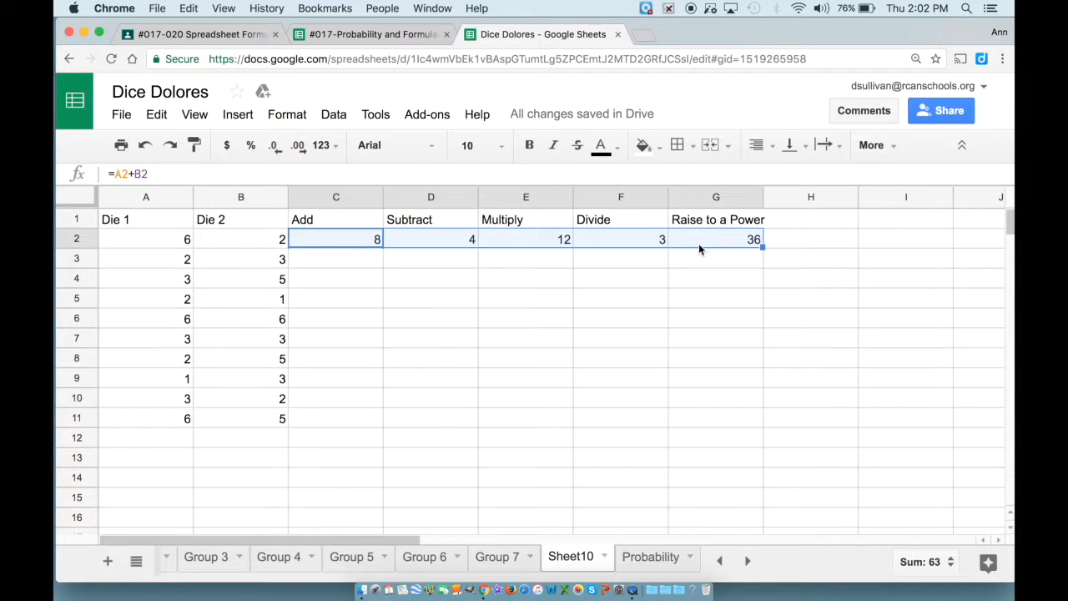
key(super+c)
drag(365, 258, 356, 423)
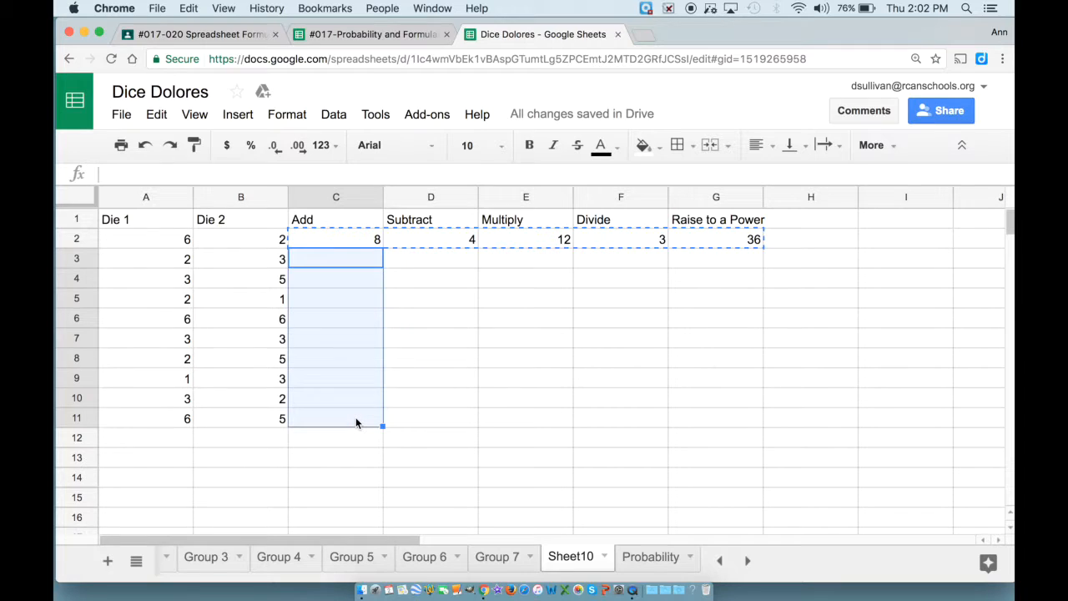
key(super+v)
click(361, 243)
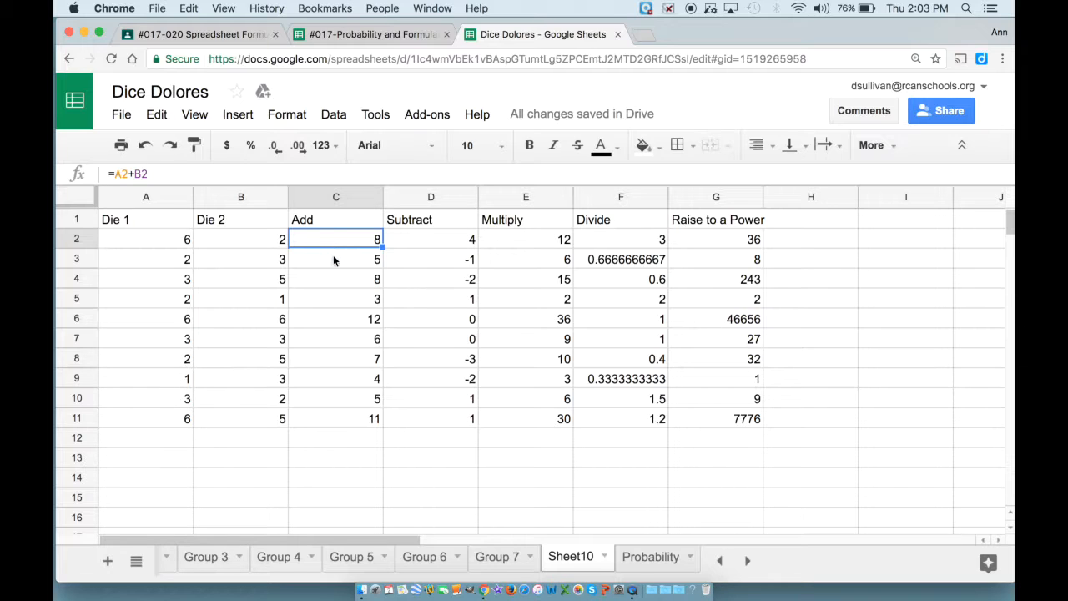
click(333, 259)
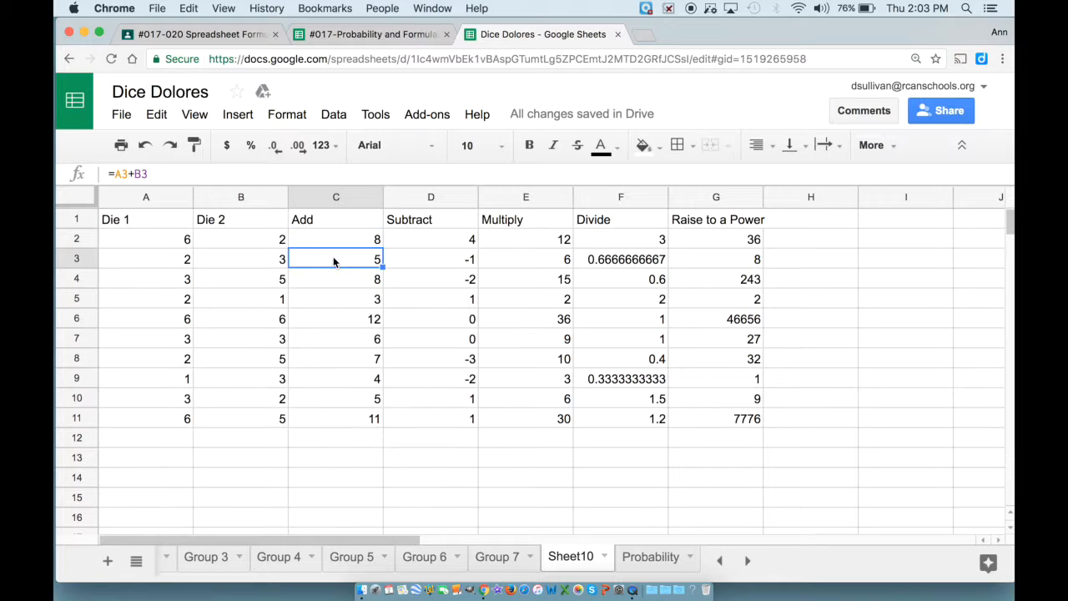
click(338, 279)
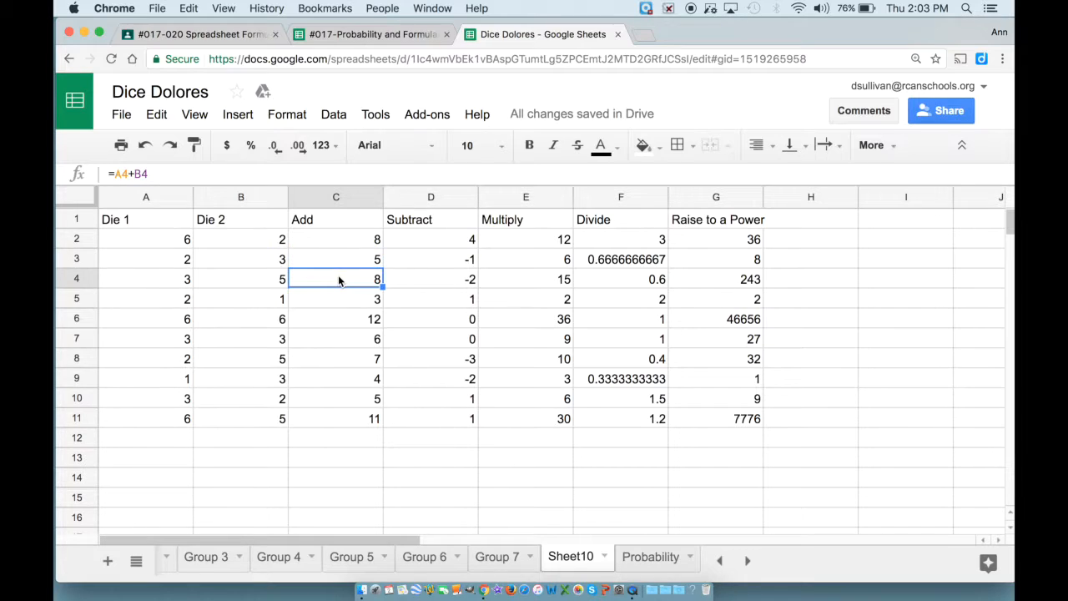
click(333, 297)
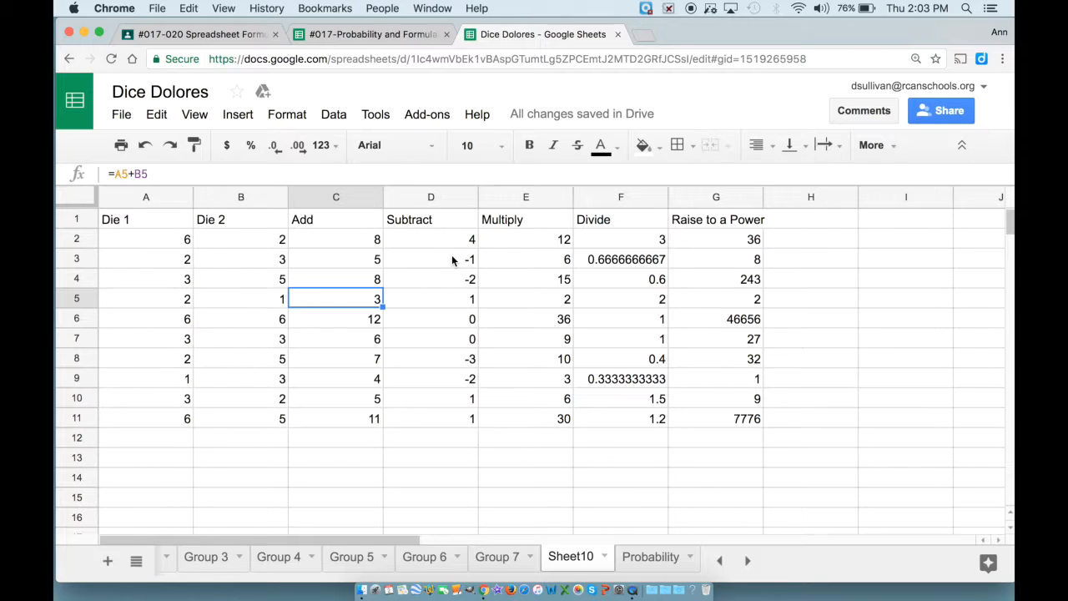
click(616, 261)
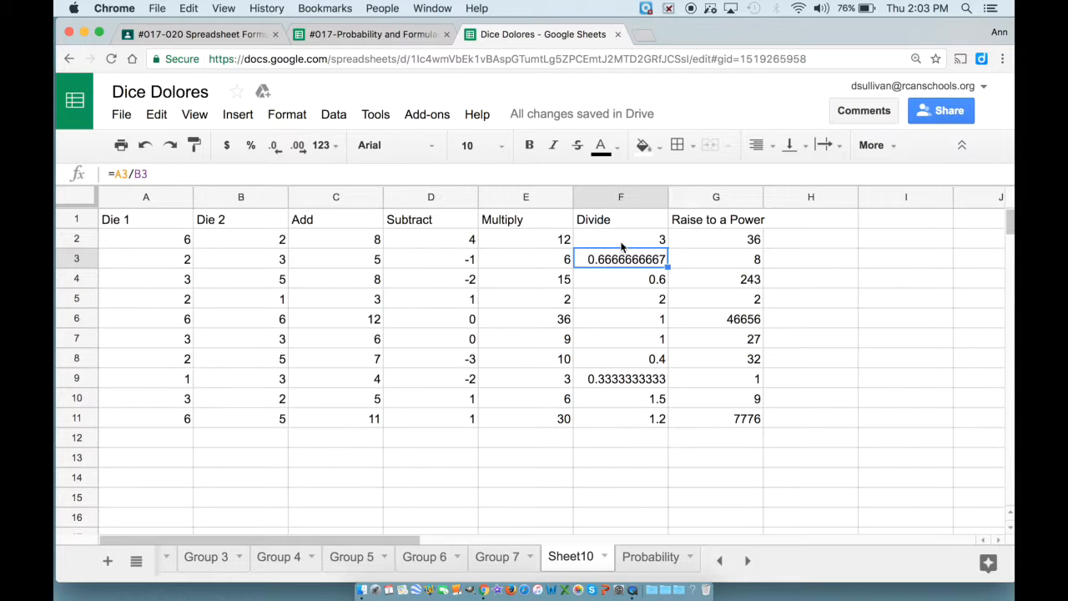
Round the Divide results in F2:F11 to whole numbers and go to the Probability sheet.
drag(620, 246, 608, 412)
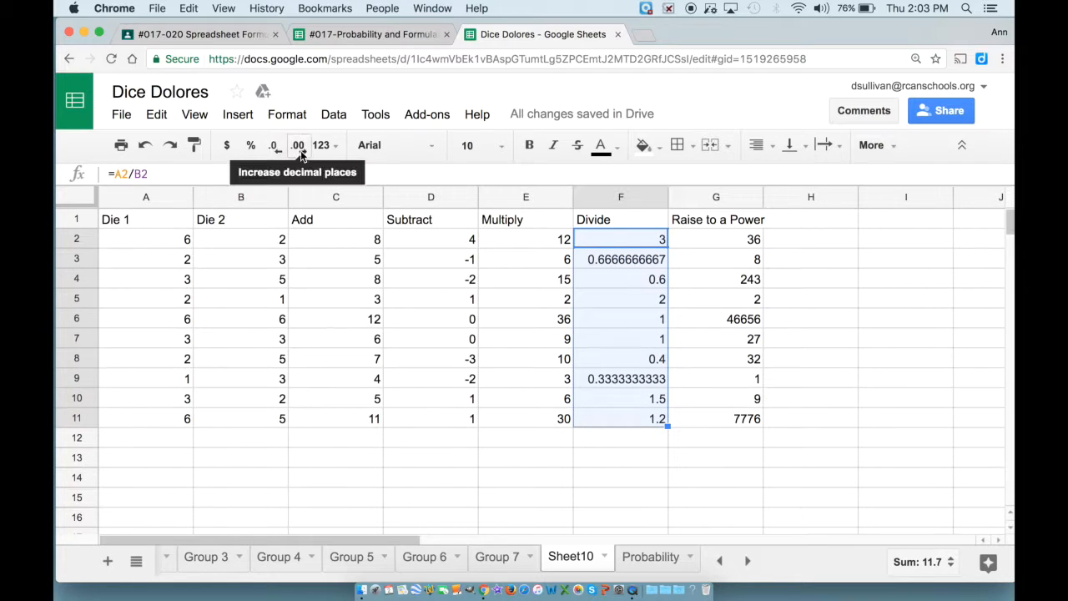
click(276, 150)
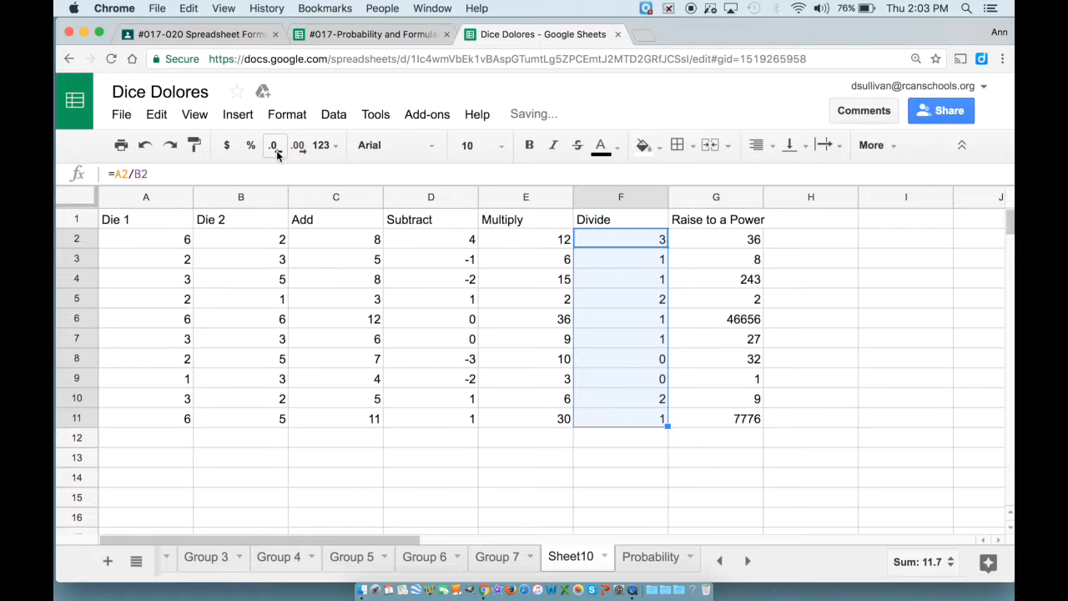
click(651, 556)
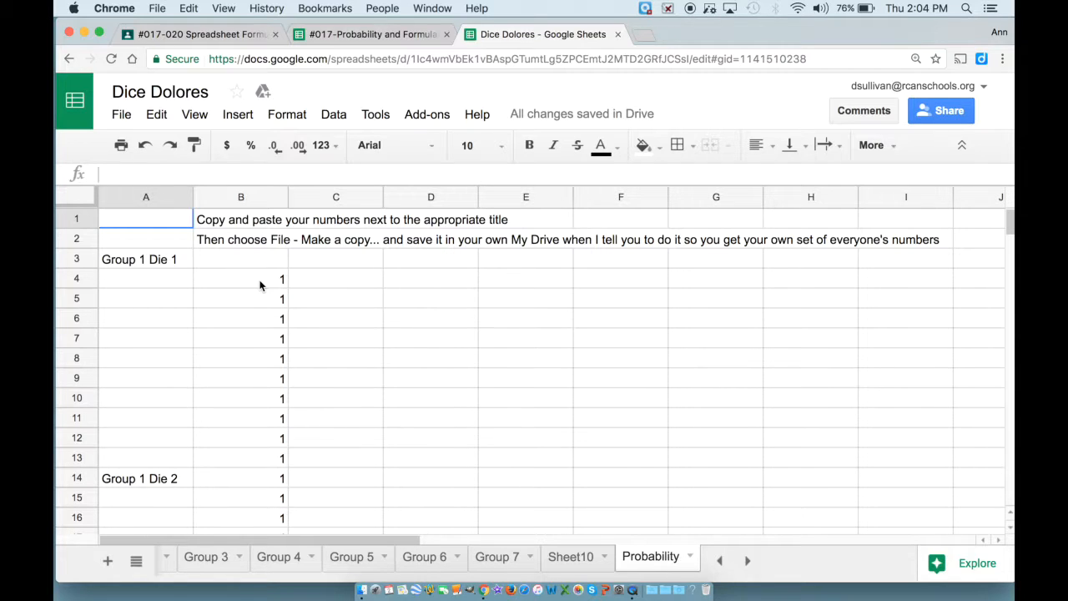
Select the roll values in column B from B4 down to B183.
drag(260, 286, 263, 321)
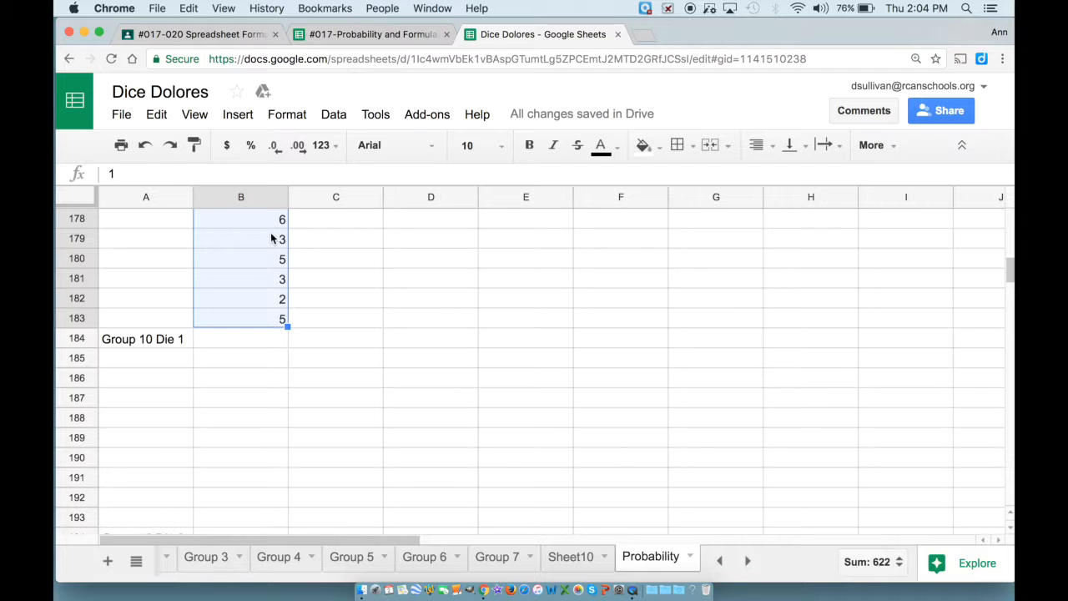
click(332, 121)
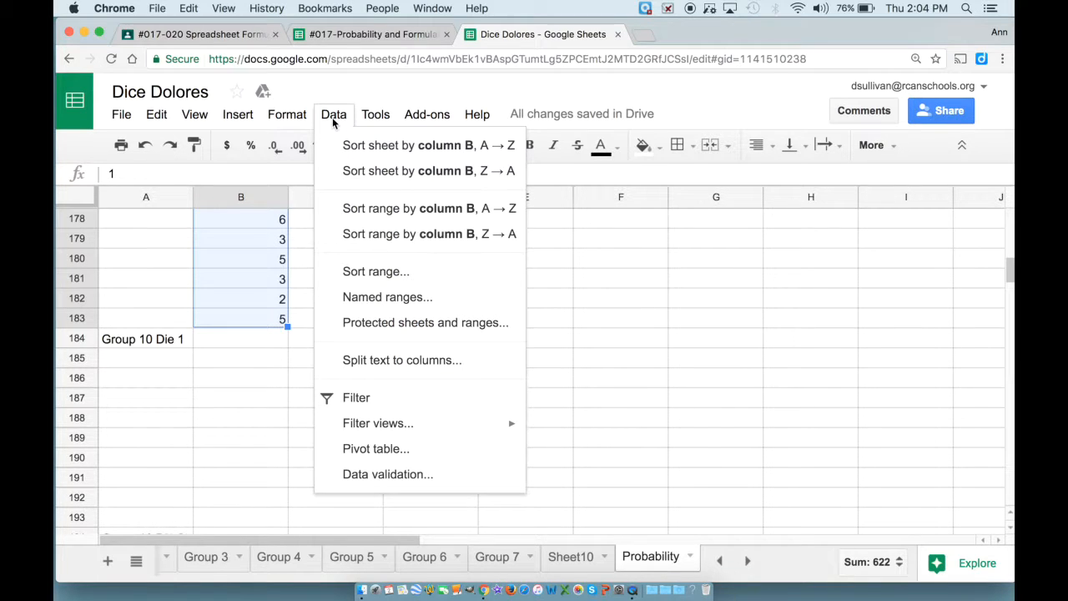
click(365, 271)
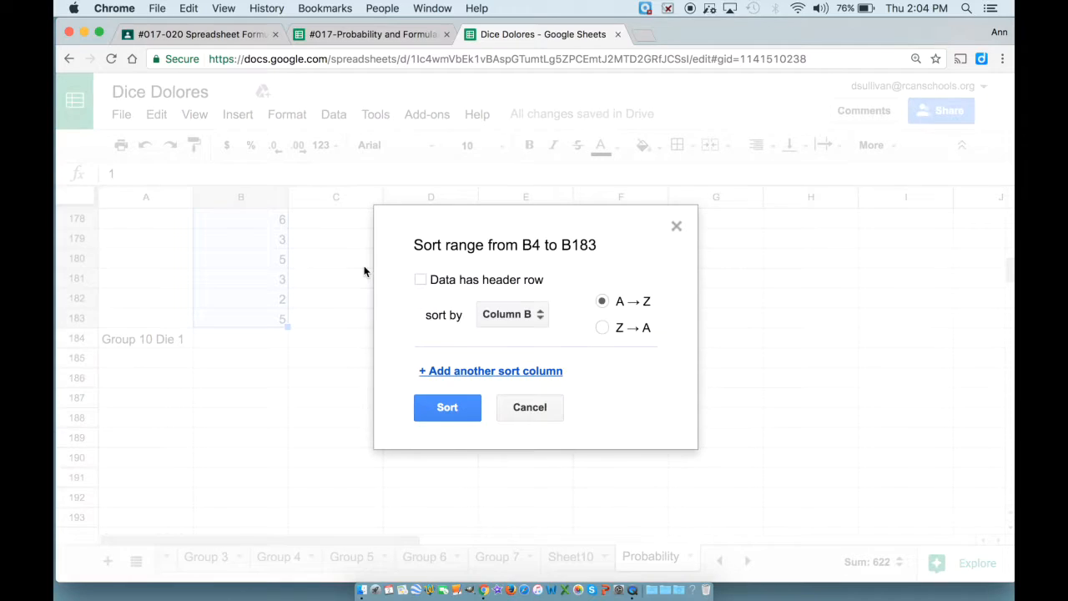
click(463, 400)
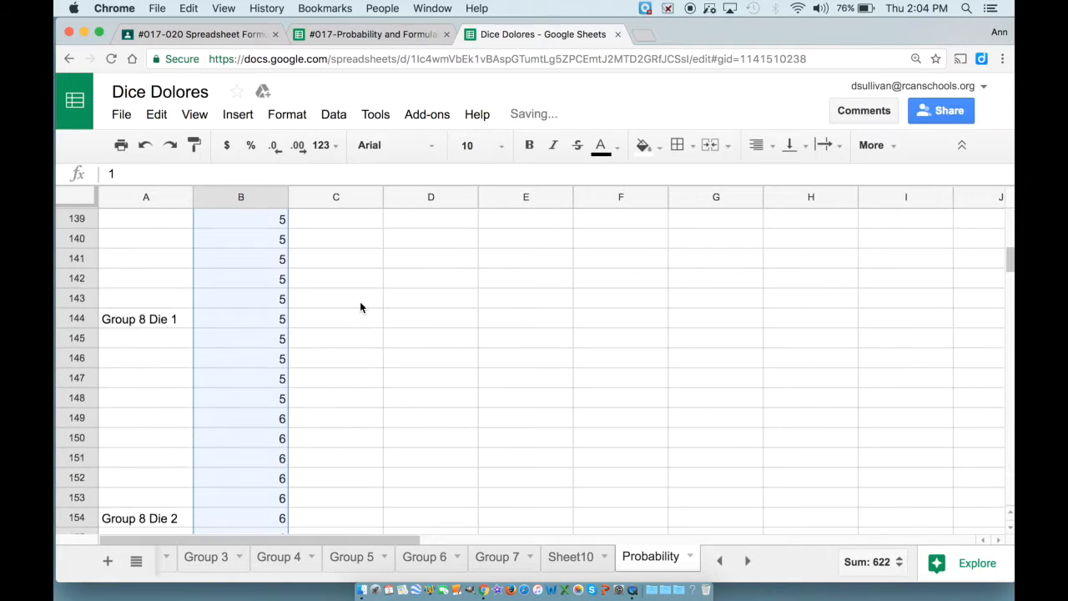
scroll(360, 307, up, 20)
scroll(360, 307, up, 12)
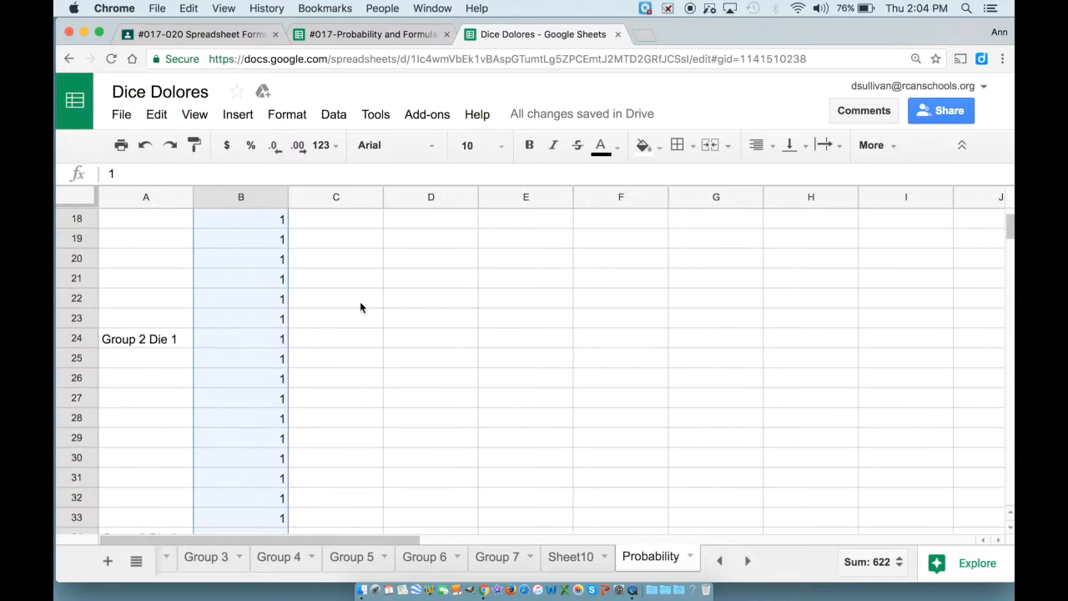
scroll(360, 308, up, 6)
scroll(359, 307, down, 1)
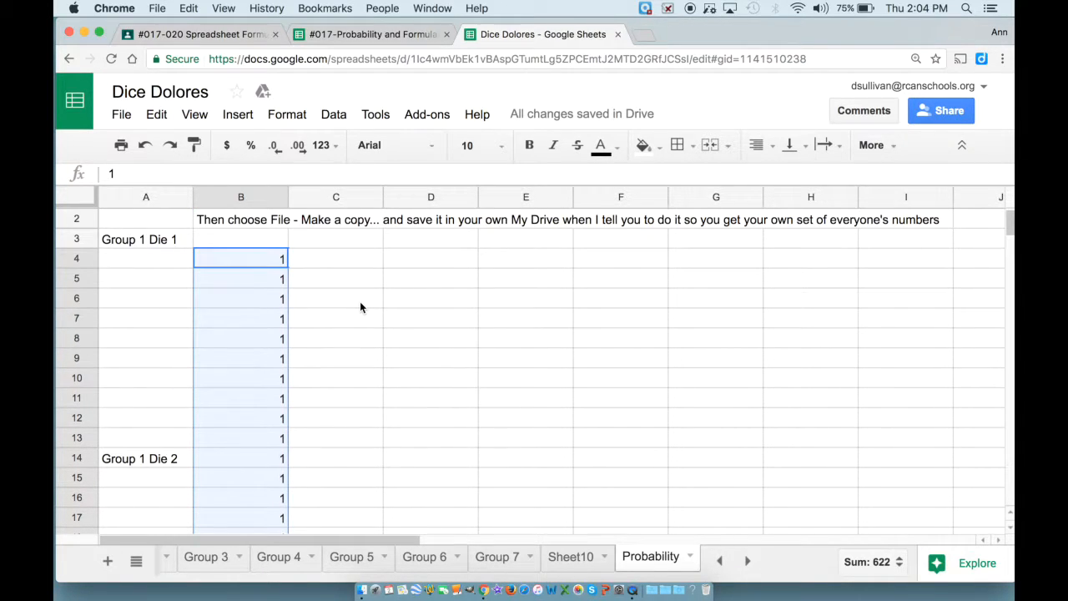
Enter COUNT formulas in column C for the early groups, starting with =COUNT(B4:B38) in C4.
click(342, 260)
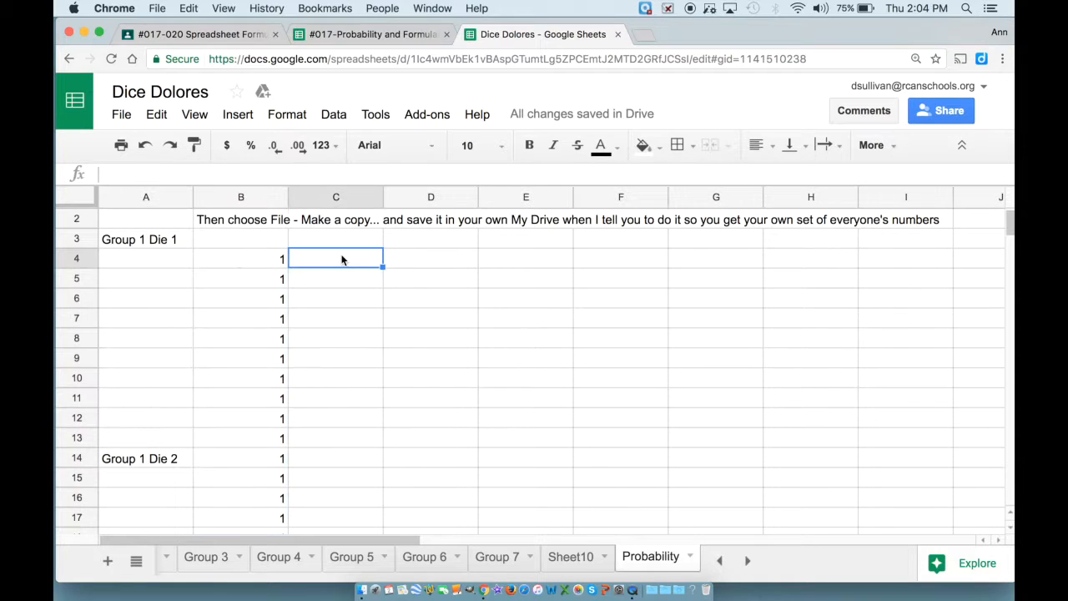
text(=count()
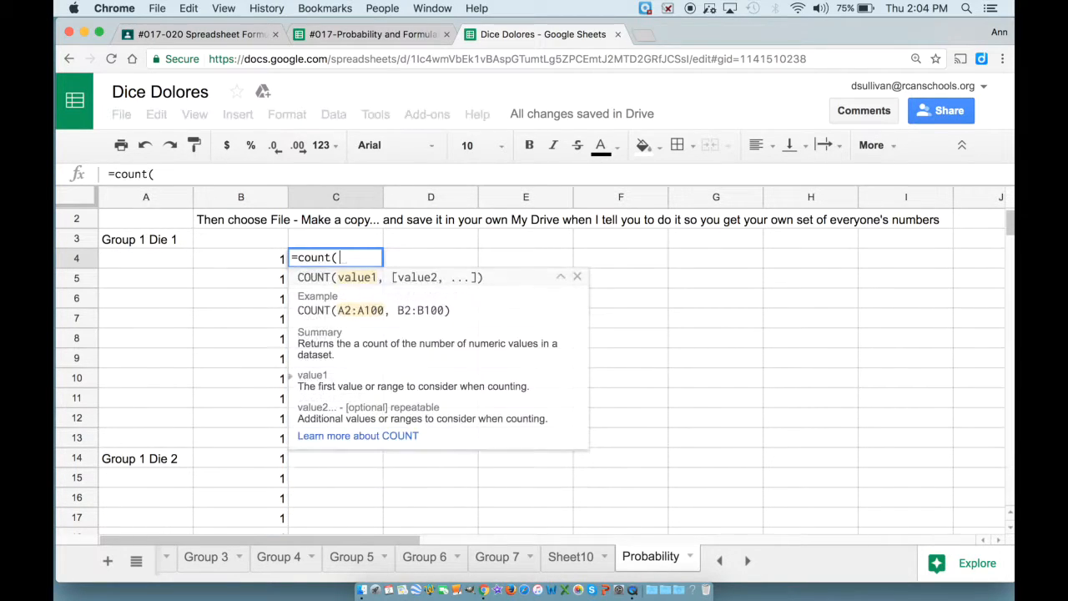
drag(251, 259, 251, 526)
key(Return)
key(Up)
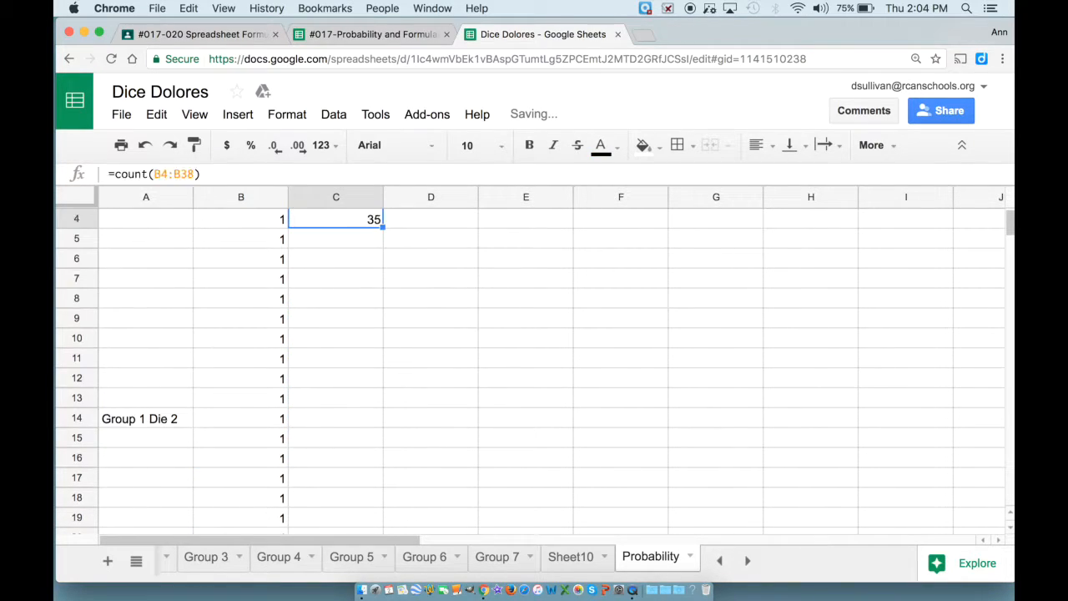
key(Up)
key(Down)
key(Down)
key(Down)
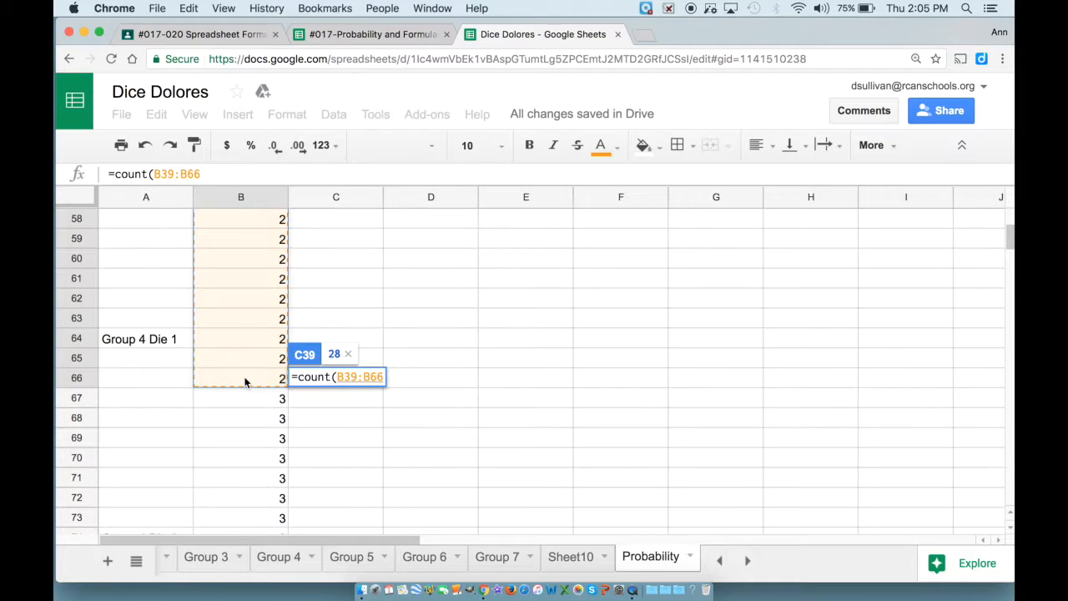
text())
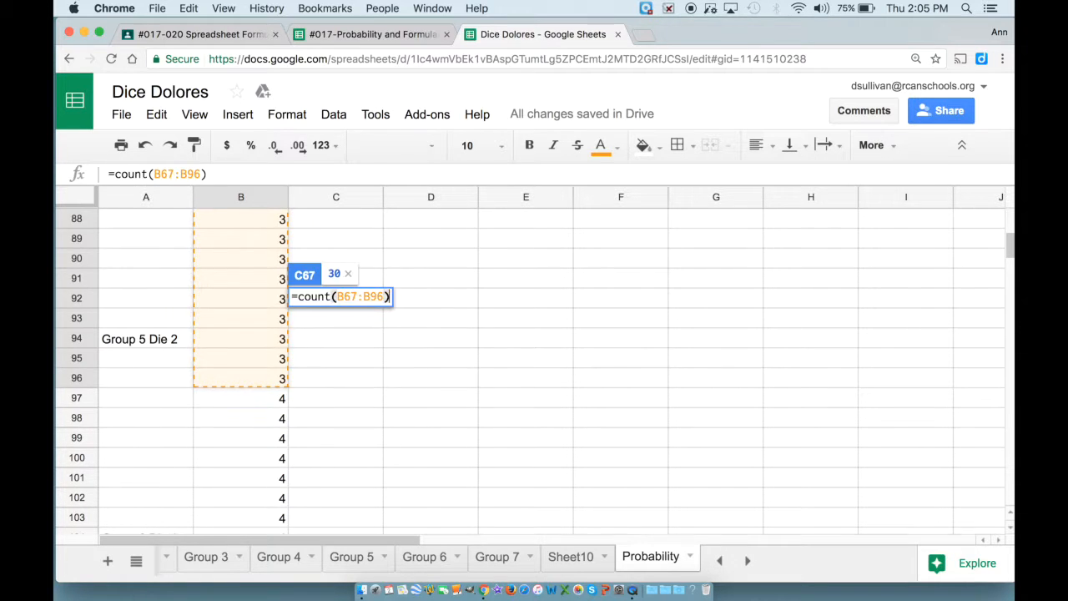
key(Return)
Tally the 4s with =COUNT(B97:B125) in C97.
scroll(349, 362, down, 10)
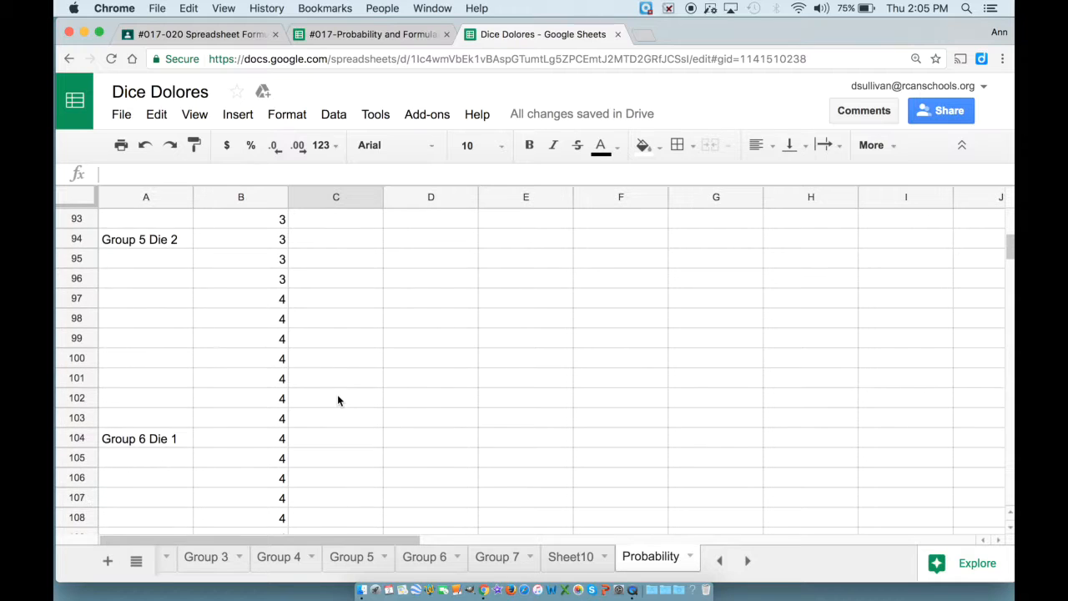
click(350, 294)
text(=coun)
key(BackSpace)
key(BackSpace)
text(ount()
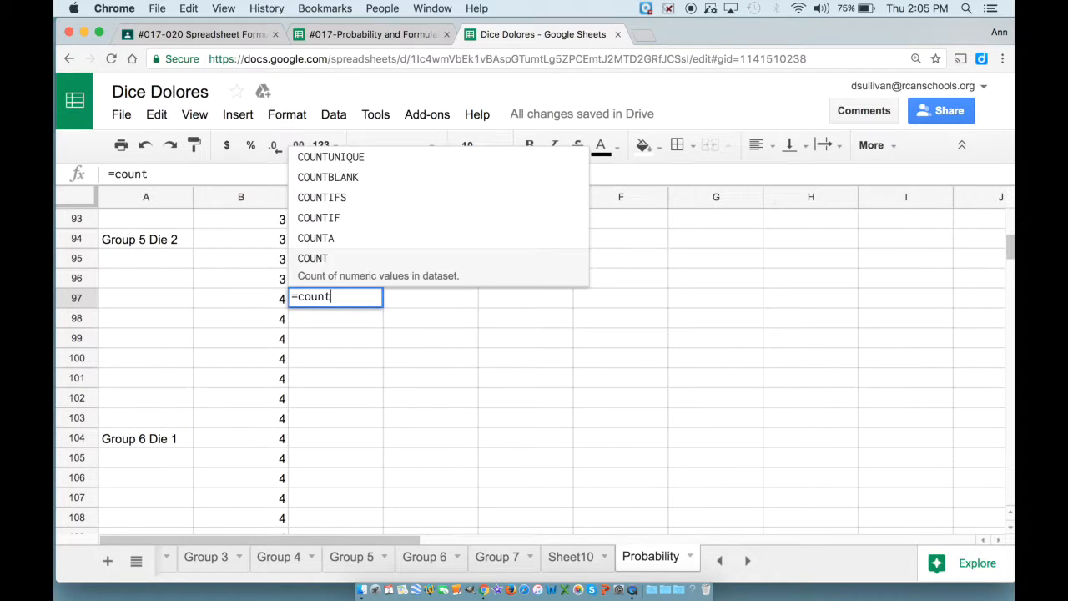
drag(240, 297, 241, 519)
key(shift+Down)
key(shift+Up)
key(shift+Up)
key(shift+Up)
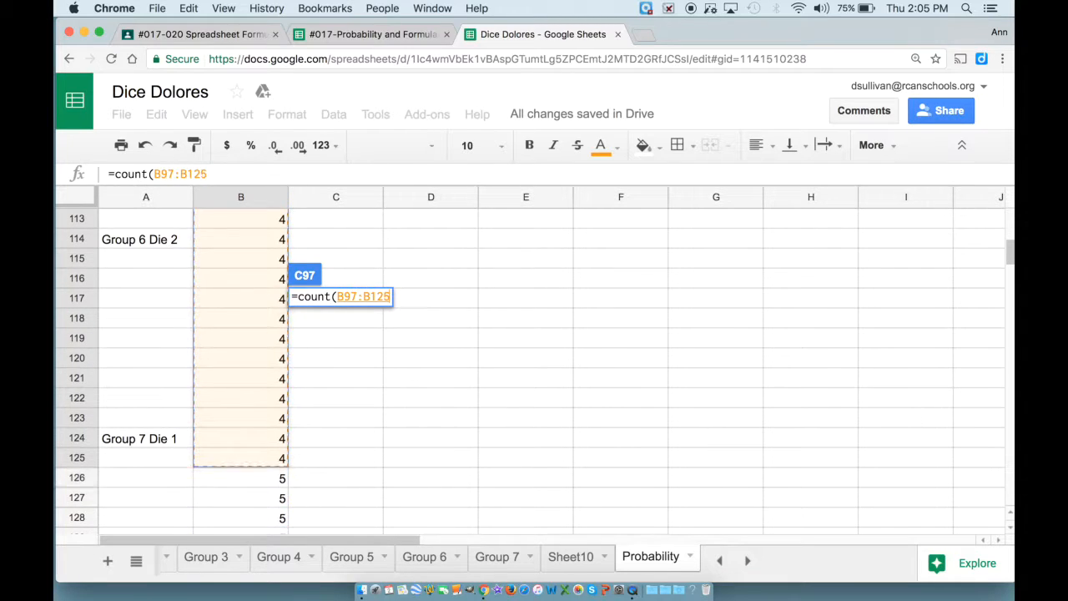
key(Return)
scroll(374, 350, down, 3)
scroll(374, 347, down, 5)
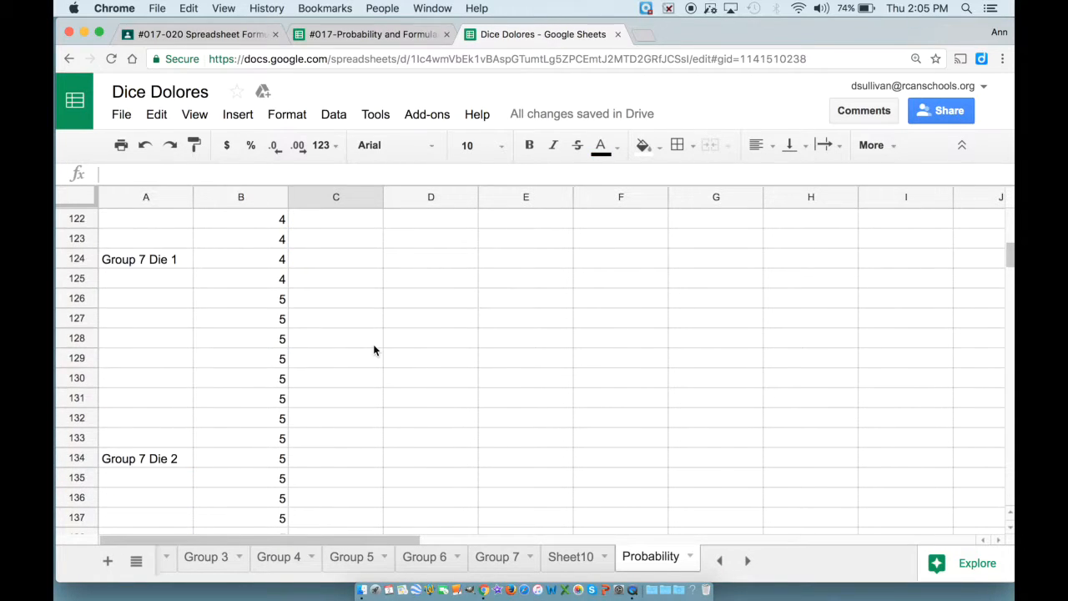
Count the 5s with =COUNT(B126:B148) in C126, giving 23.
click(343, 299)
text(=)
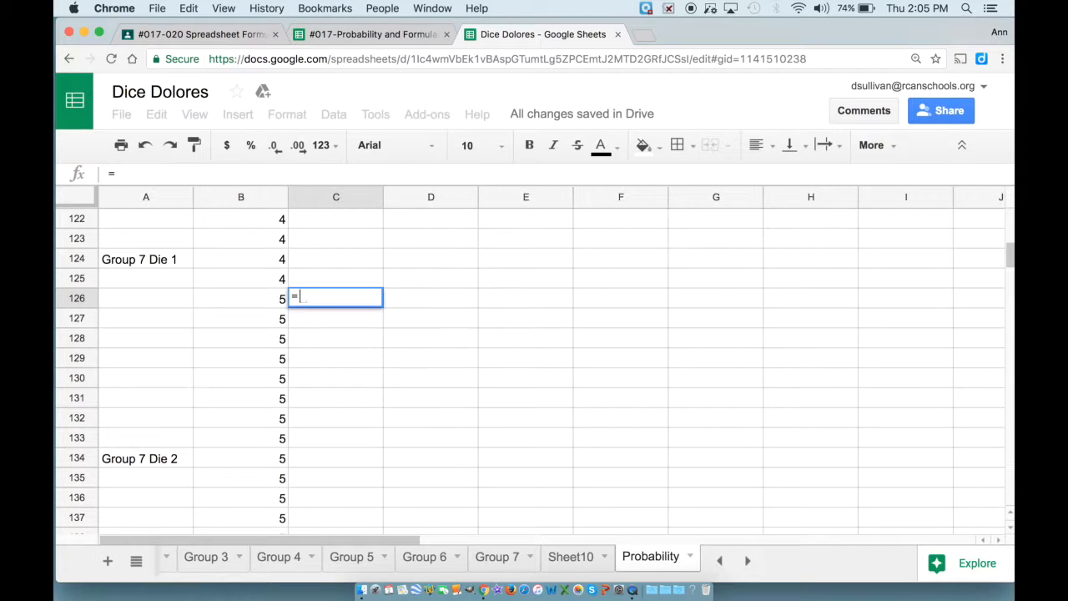
text(count()
key(Left)
key(shift+Down)
key(shift+Down)
key(shift+Down)
key(shift+Down)
key(shift+Down)
key(shift+Down)
key(shift+Down)
key(shift+Down)
key(shift+Down)
key(shift+Down)
key(shift+Down)
key(shift+Down)
key(shift+Down)
key(shift+Down)
key(shift+Down)
key(shift+Down)
key(shift+Down)
key(shift+Down)
key(shift+Down)
key(shift+Down)
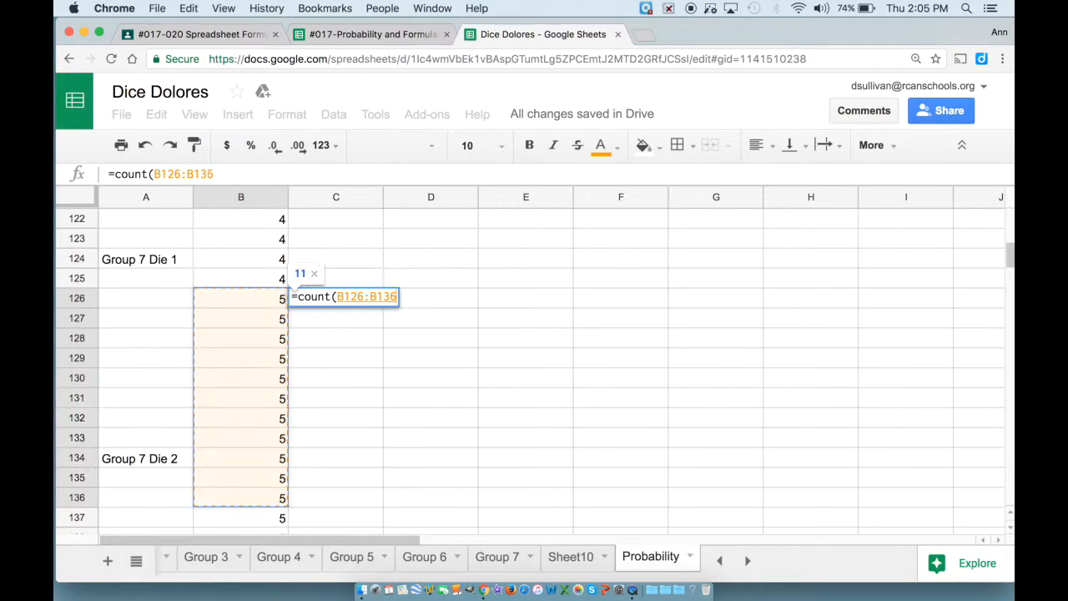
key(shift+Down)
key(shift+Down)
key(shift+Down)
key(shift+Down)
key(shift+Down)
key(shift+Down)
key(shift+Up)
key(shift+Up)
key(shift+Up)
key(shift+Up)
key(shift+Up)
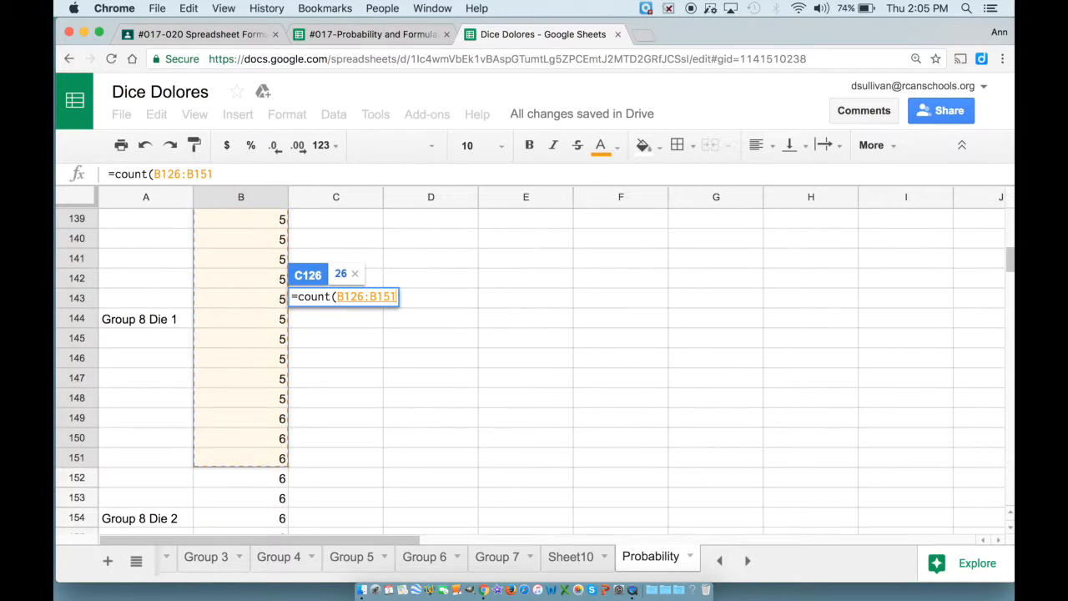
key(Return)
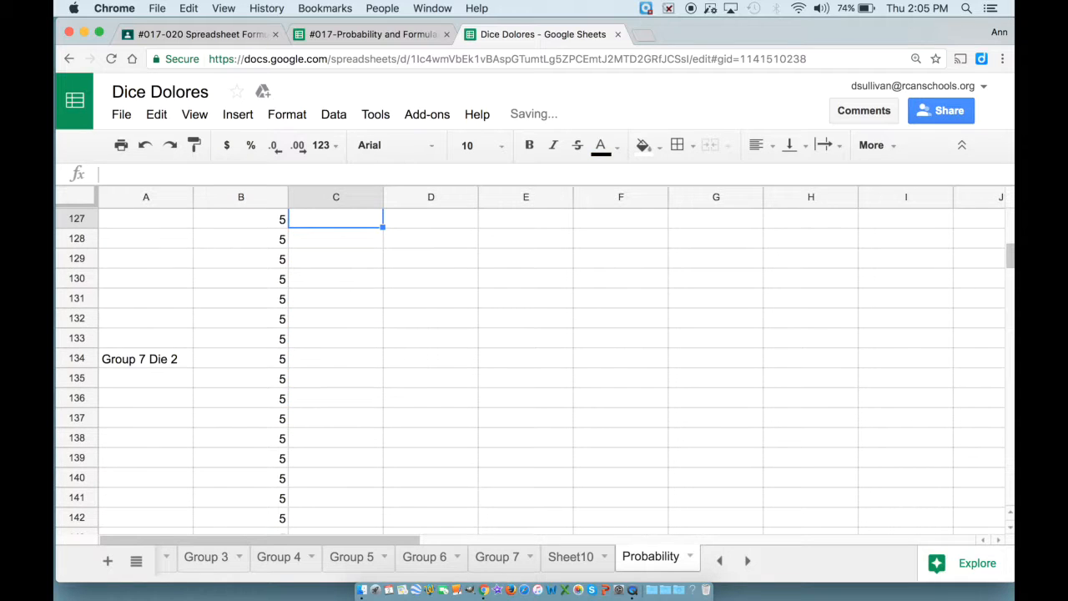
scroll(351, 348, down, 6)
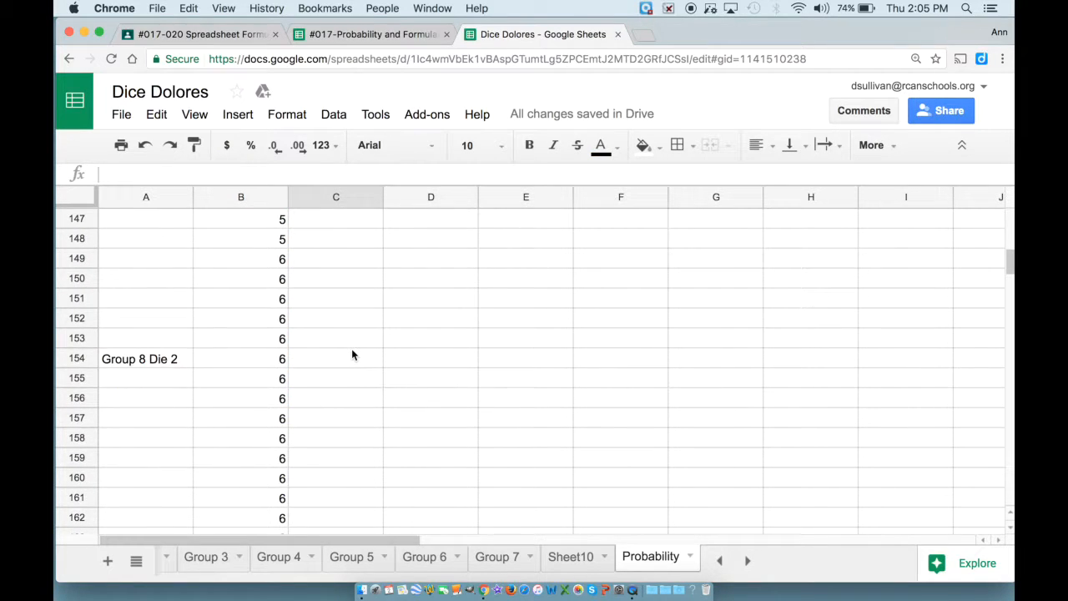
Count the 6s with =COUNT(B149:B183) in C149, giving 35.
click(332, 277)
text(=count()
key(Left)
key(shift+Down)
key(shift+Down)
key(shift+Down)
key(shift+Down)
key(shift+Down)
key(shift+Down)
key(shift+Down)
key(shift+Down)
key(shift+Down)
key(shift+Down)
key(shift+Down)
key(shift+Down)
key(shift+Down)
key(shift+Down)
key(shift+Down)
key(shift+Down)
key(shift+Down)
key(shift+Down)
key(shift+Down)
key(shift+Down)
key(shift+Down)
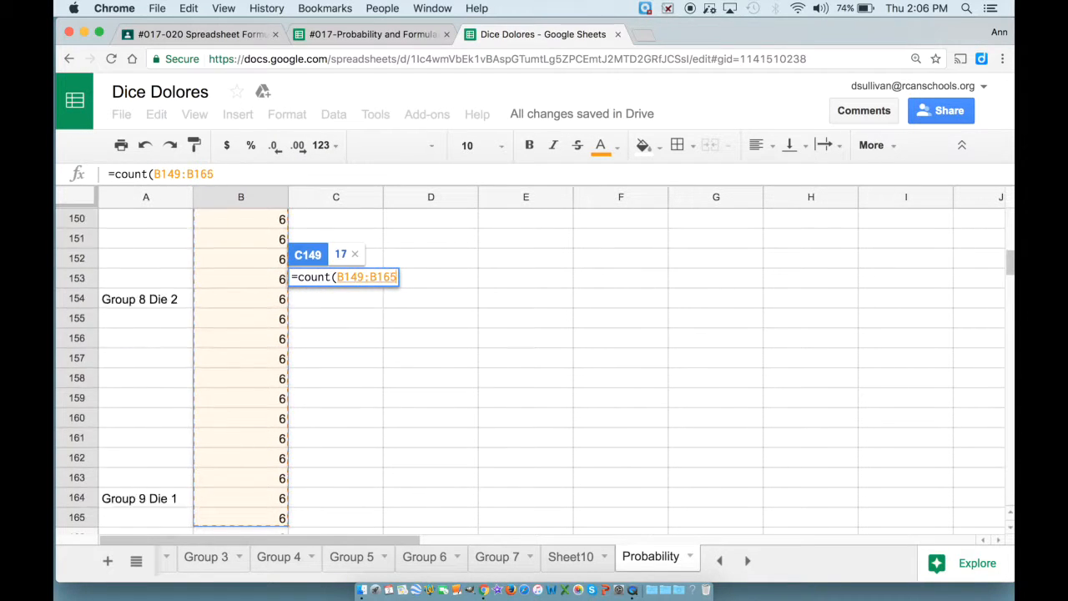
key(shift+Down)
key(shift+Down)
key(shift+Down)
key(shift+Down)
key(shift+Down)
key(shift+Down)
key(shift+Down)
key(shift+Down)
key(shift+Down)
key(shift+Down)
key(shift+Up)
key(shift+Up)
key(shift+Up)
key(shift+Up)
key(shift+Up)
key(shift+Up)
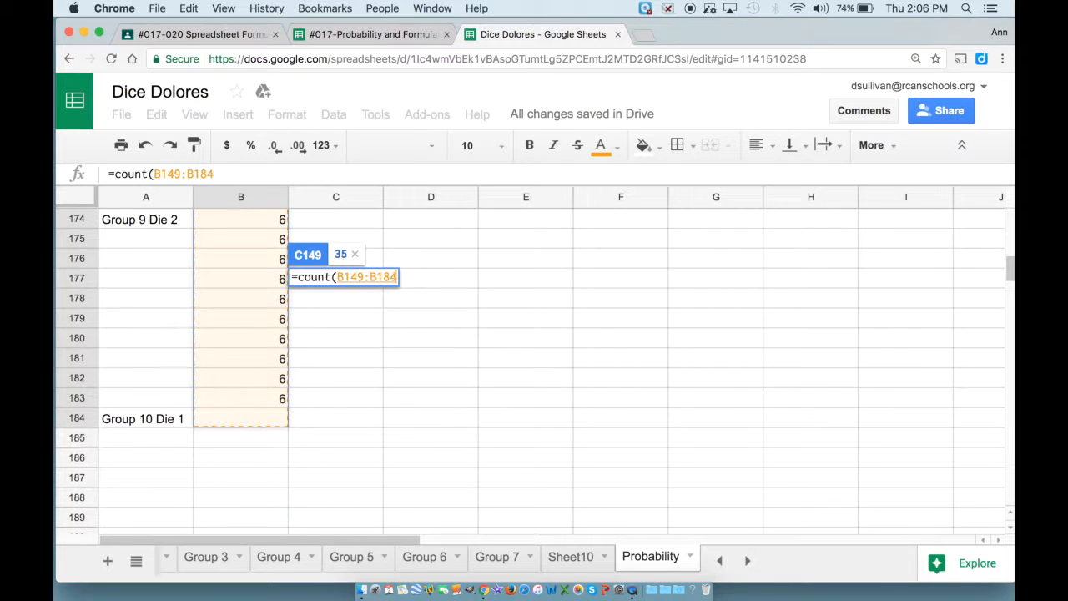
key(Return)
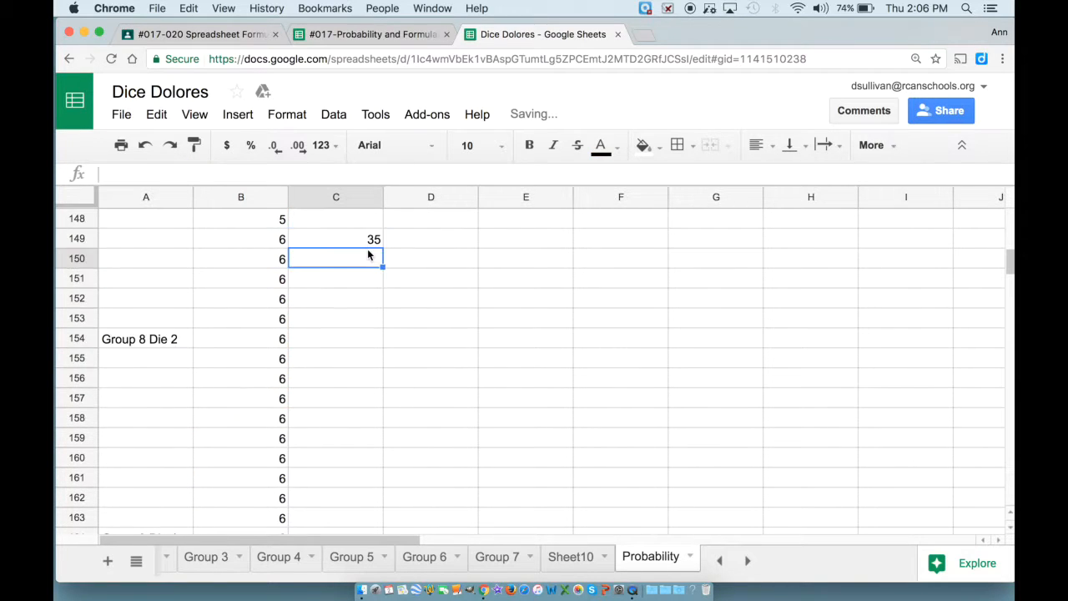
scroll(368, 255, up, 4)
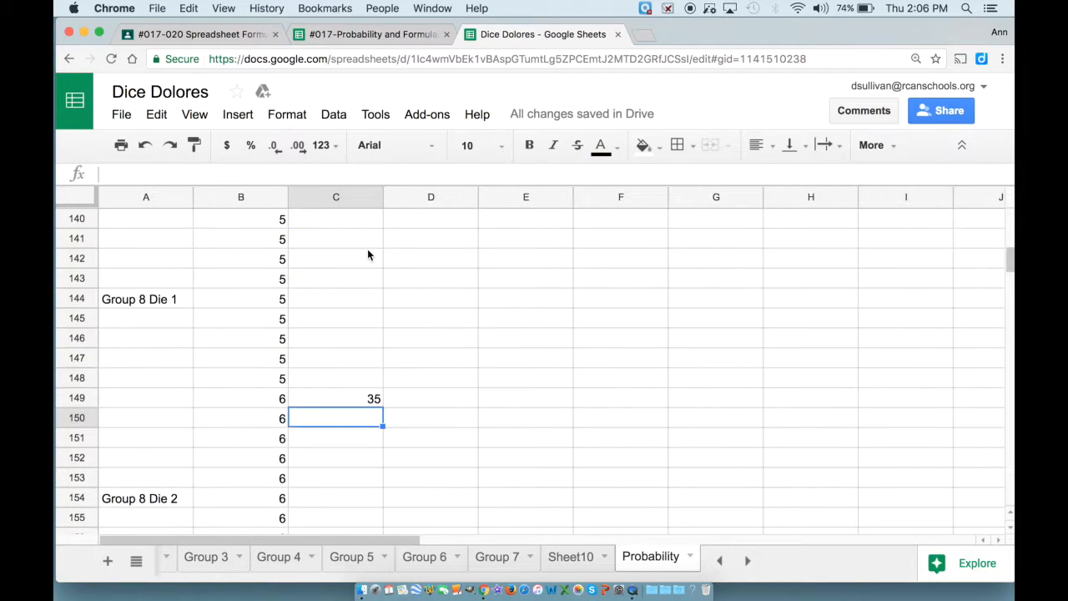
scroll(368, 255, up, 6)
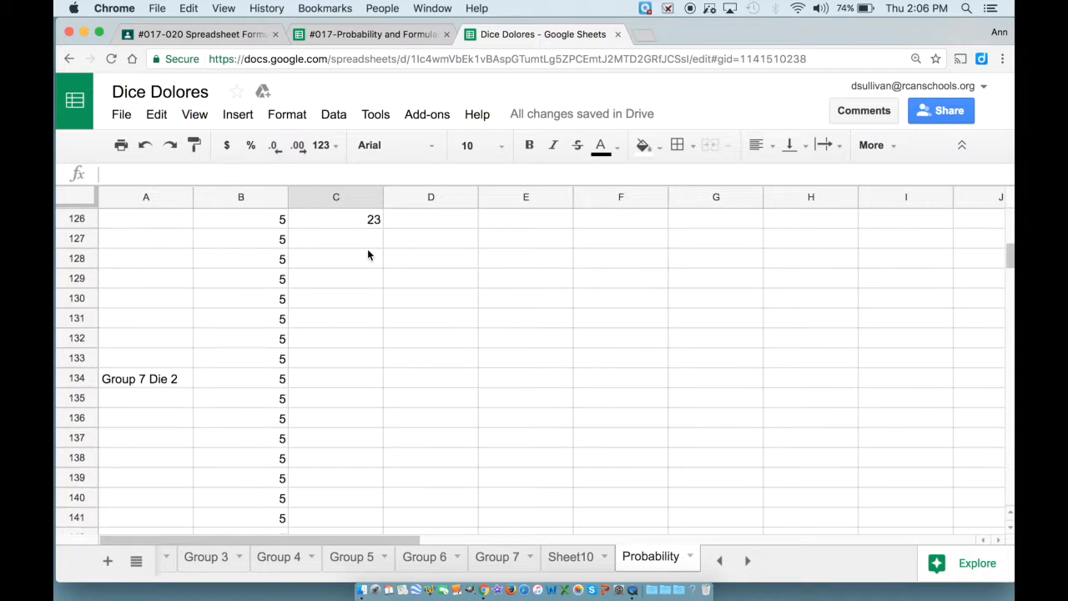
scroll(368, 255, up, 15)
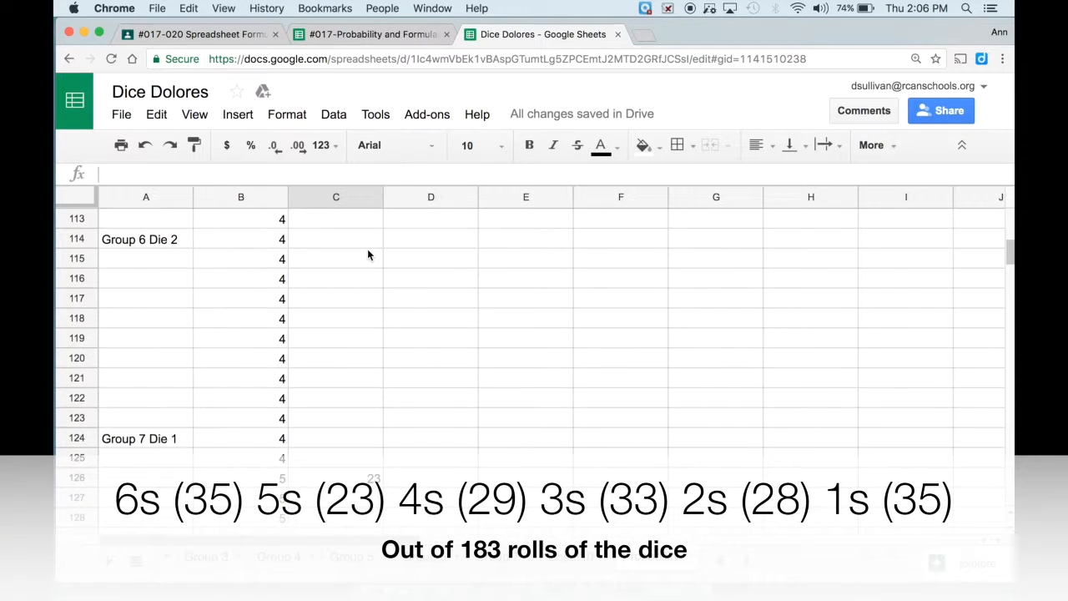
scroll(368, 255, up, 15)
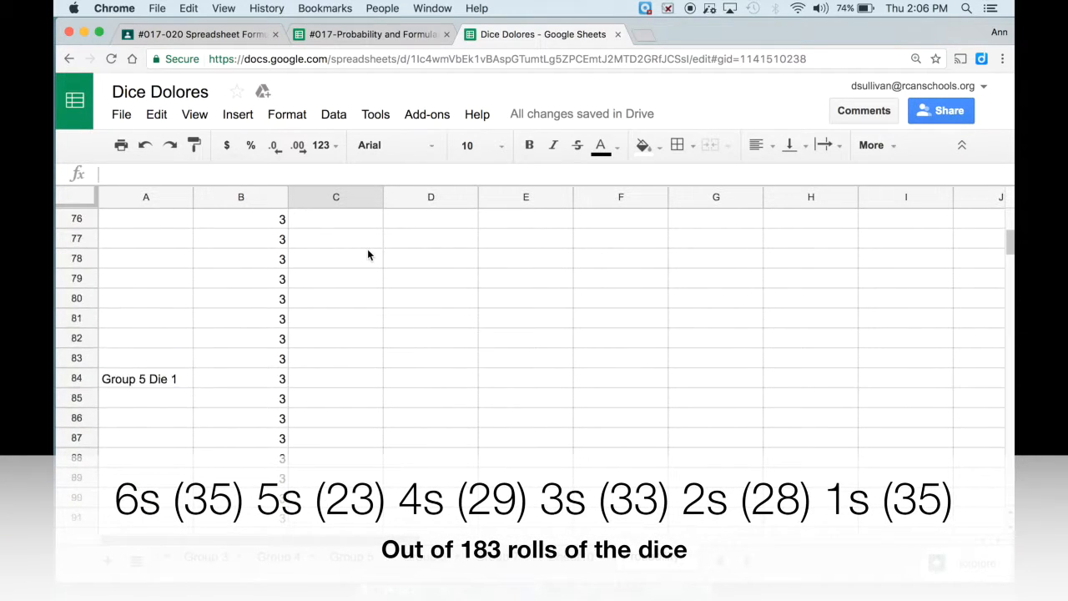
scroll(368, 254, up, 16)
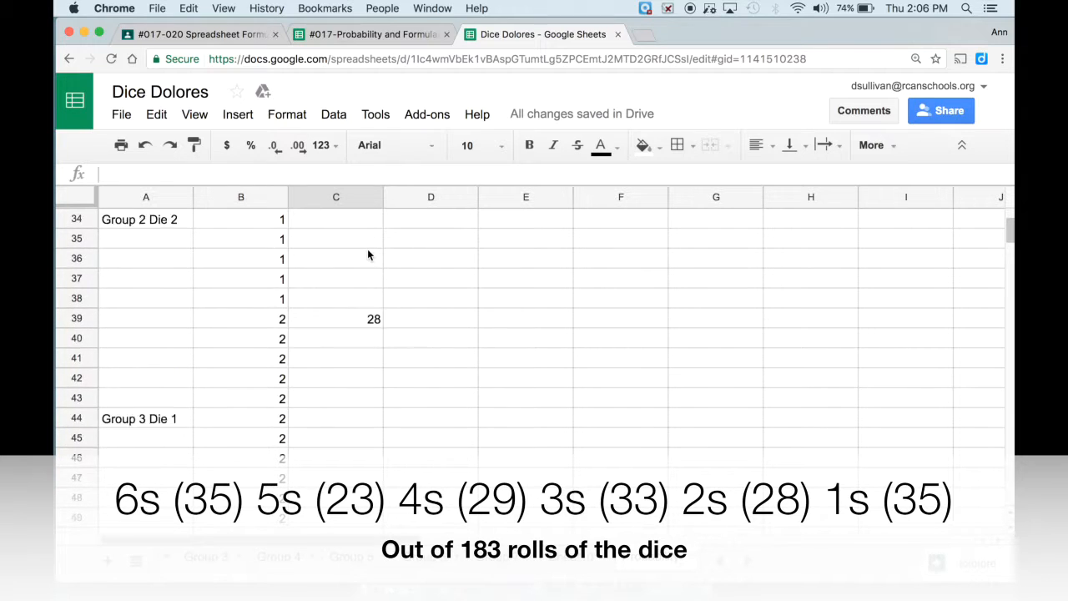
scroll(368, 252, up, 6)
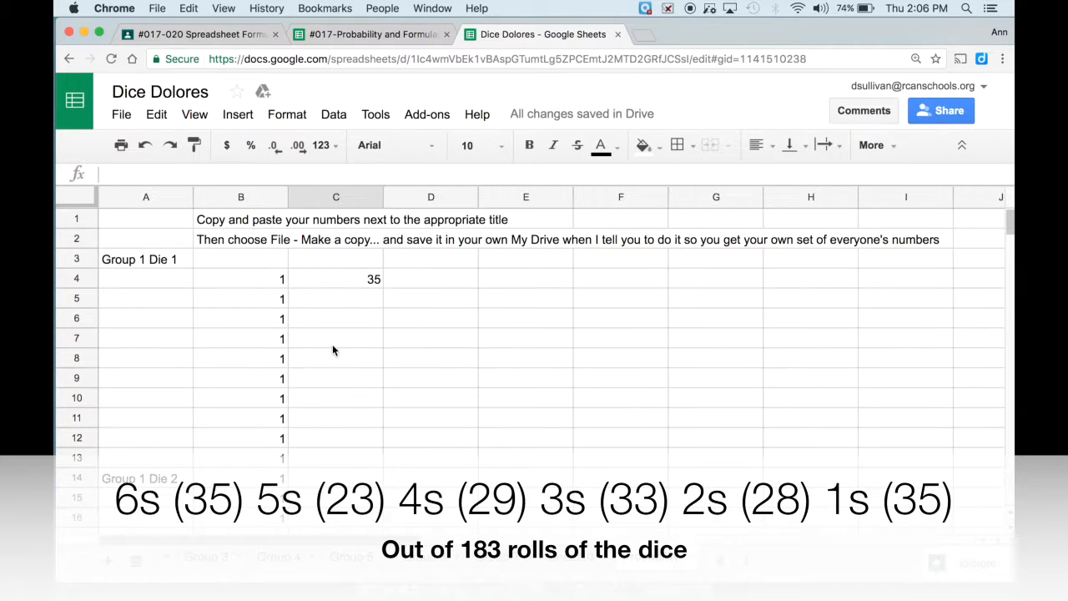